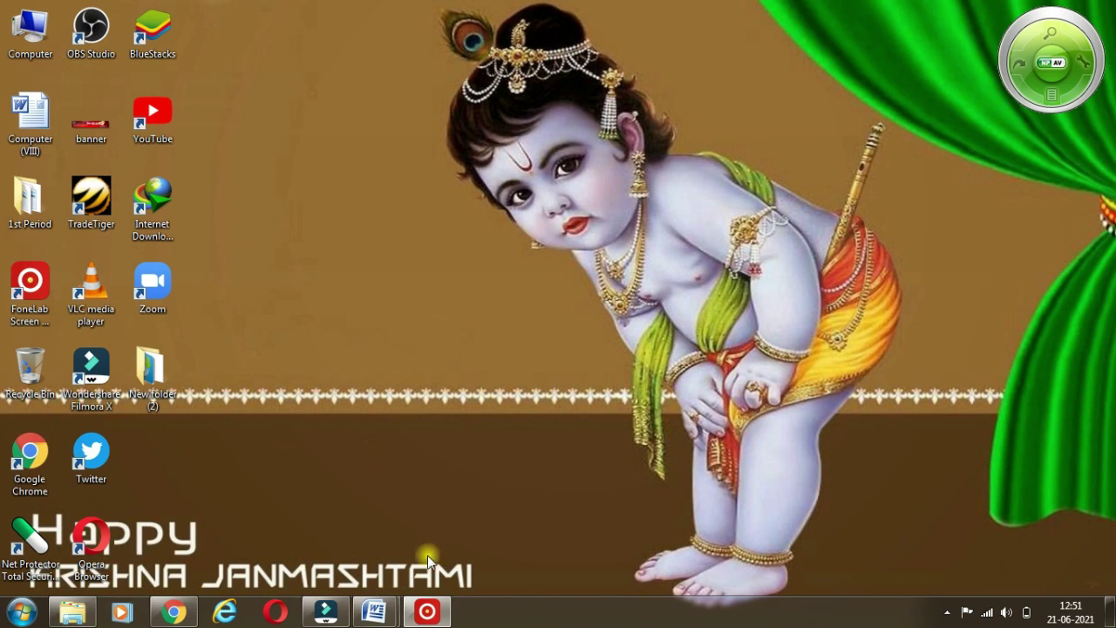
Step: Bring the 'Header and Footer' document forward, then switch to the chemistry Document1
mouse_move(375, 611)
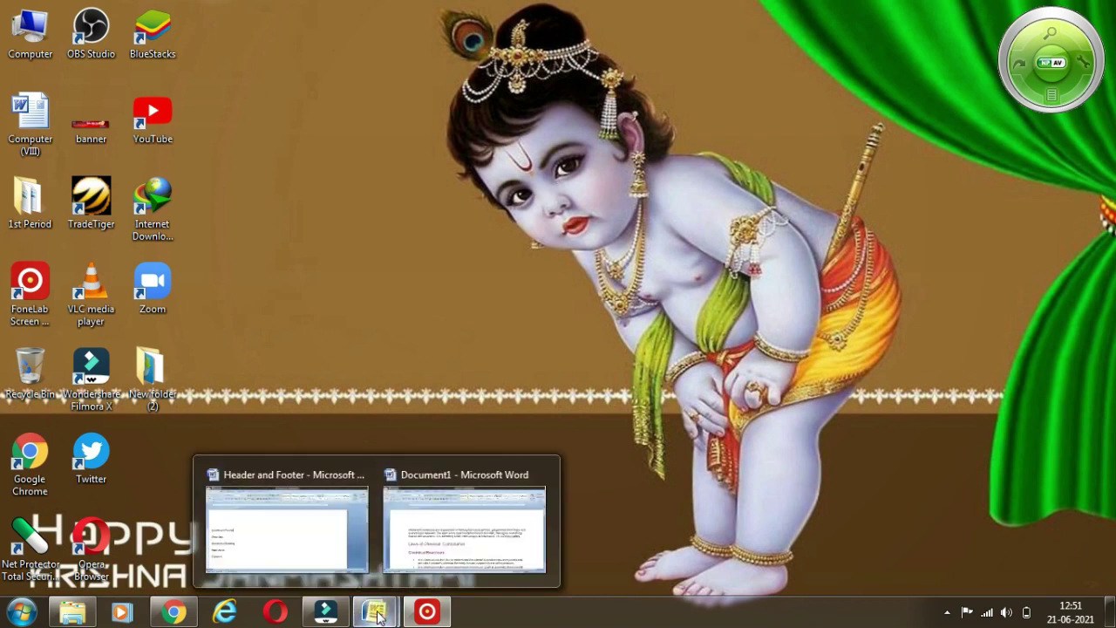
click(328, 536)
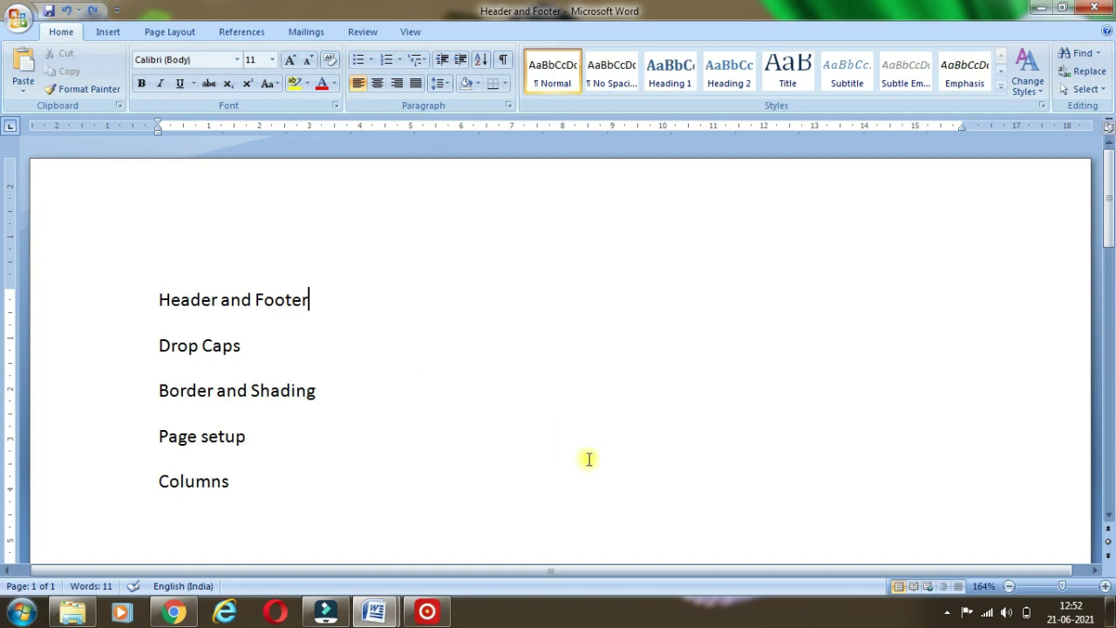
mouse_move(375, 612)
click(396, 534)
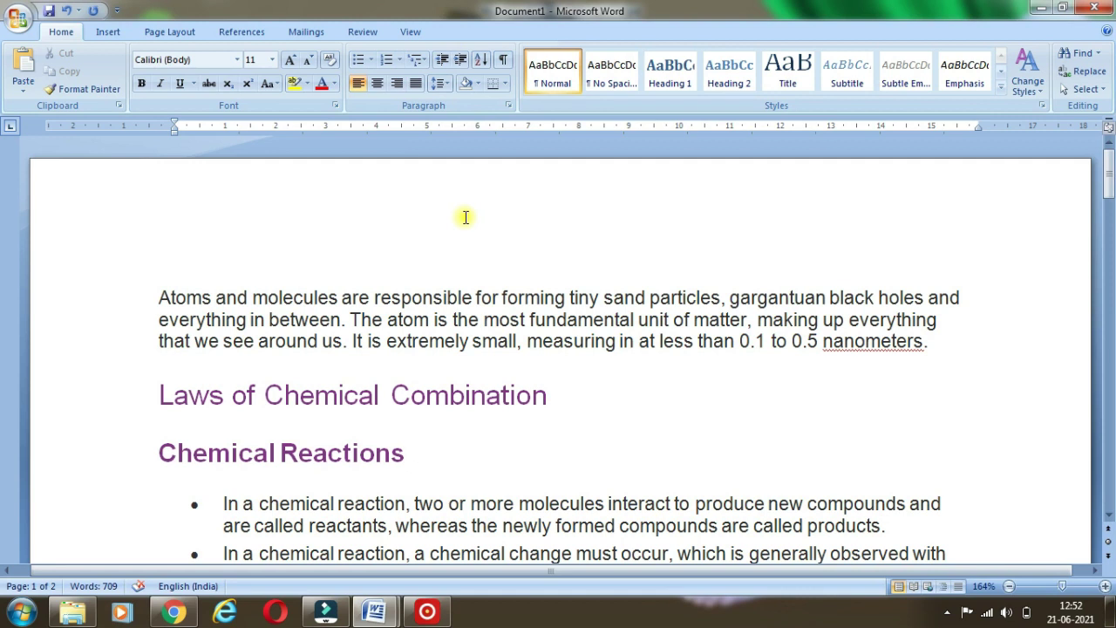
Step: Show the Insert commands for Document1
click(107, 33)
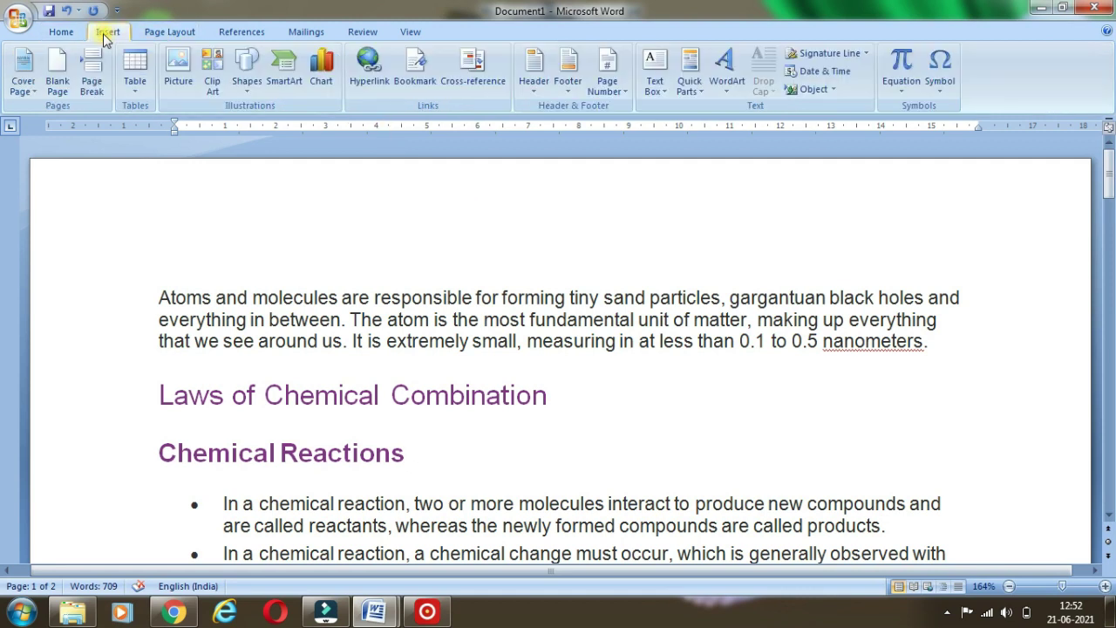
Step: Give the page header the text 'Physics : Infinity Classes', fix its typos, and close header editing
click(537, 83)
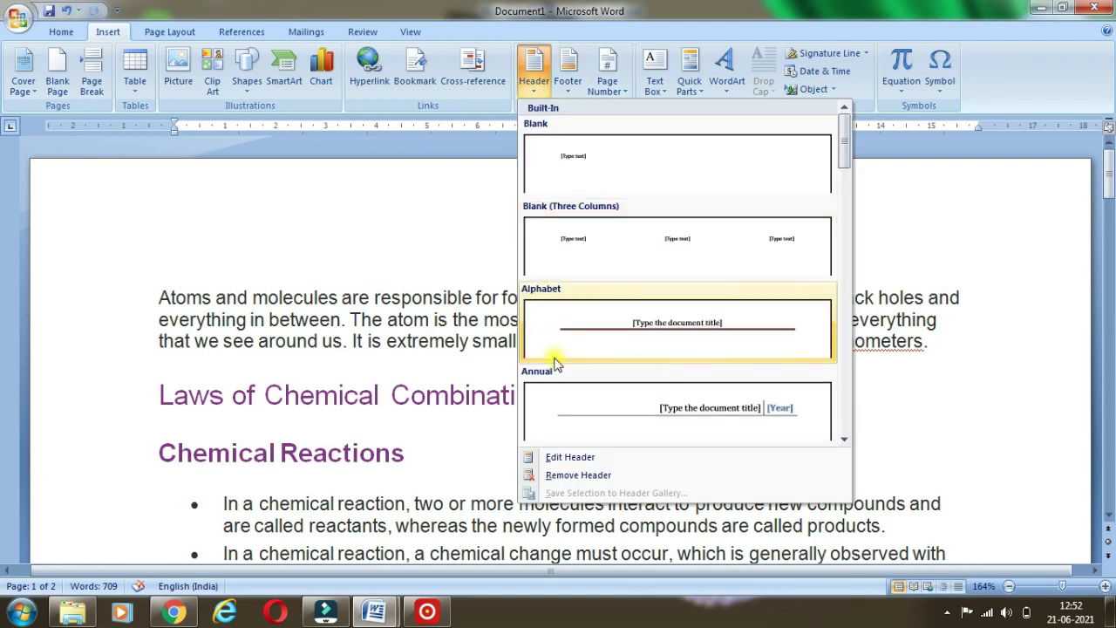
click(565, 457)
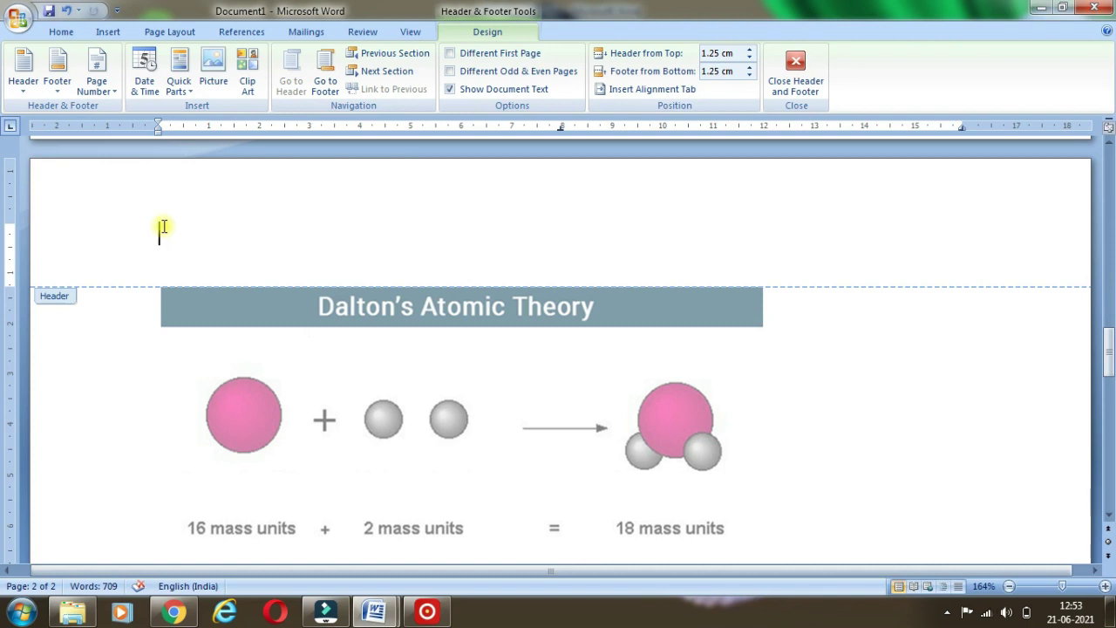
text(Physic : Infinity Classees)
key(BackSpace)
key(BackSpace)
text(s)
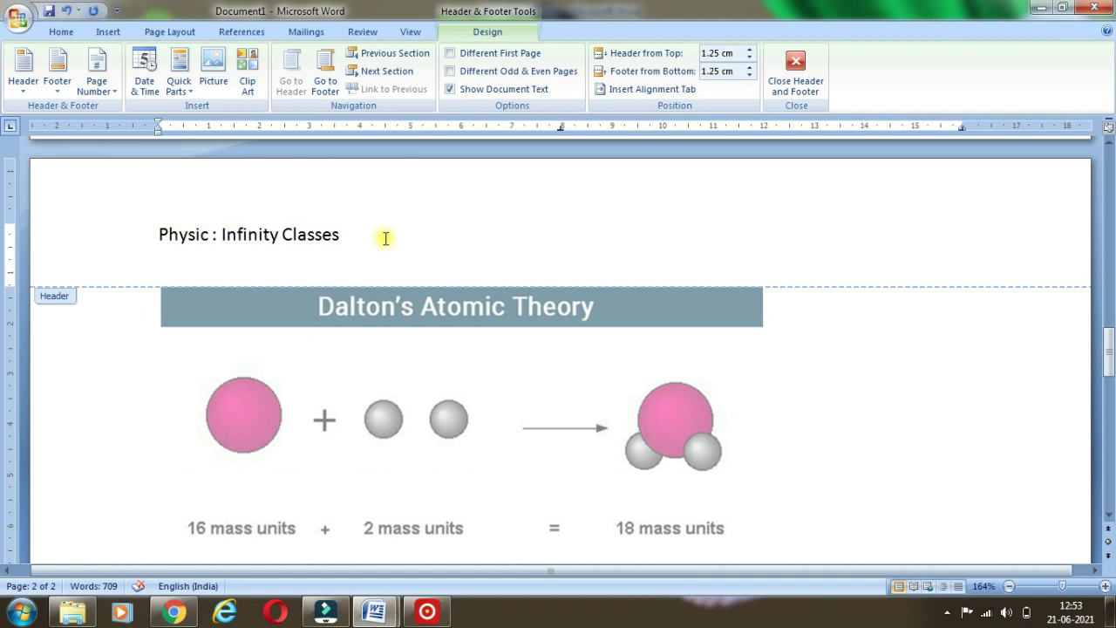
click(209, 233)
text(s)
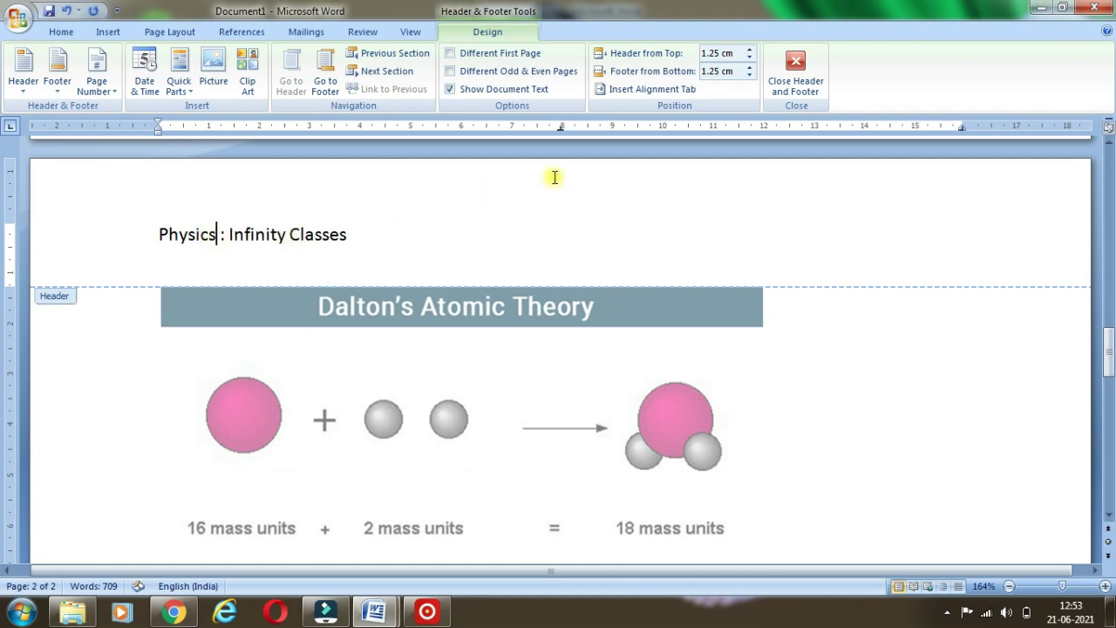
click(794, 68)
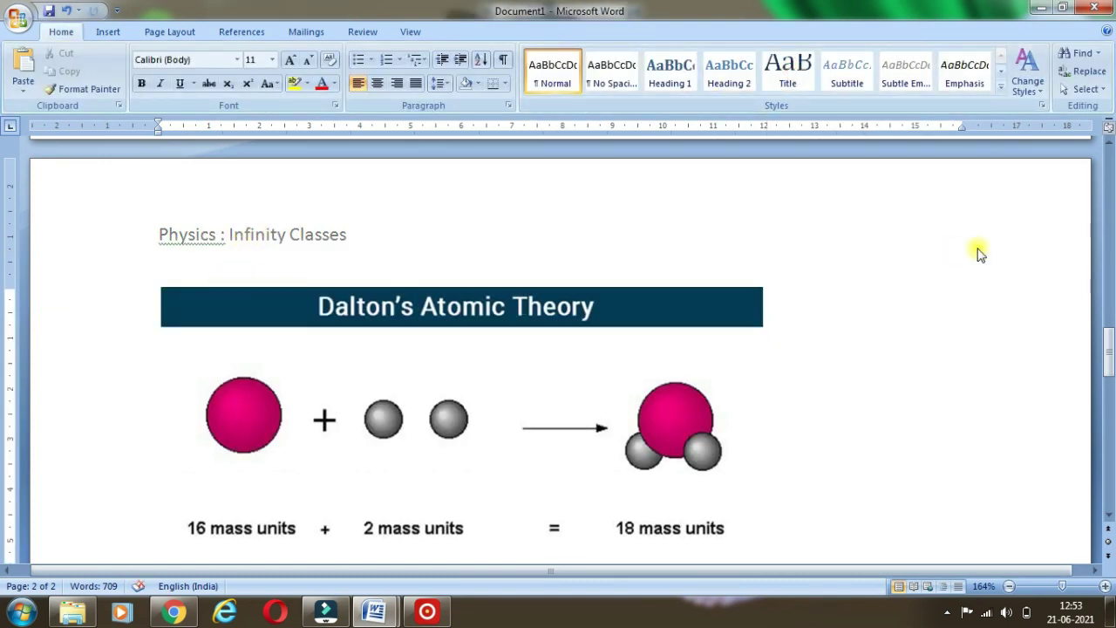
Step: Select all the chemistry text and paste a copy at the end to lengthen the document
drag(1109, 353, 1098, 518)
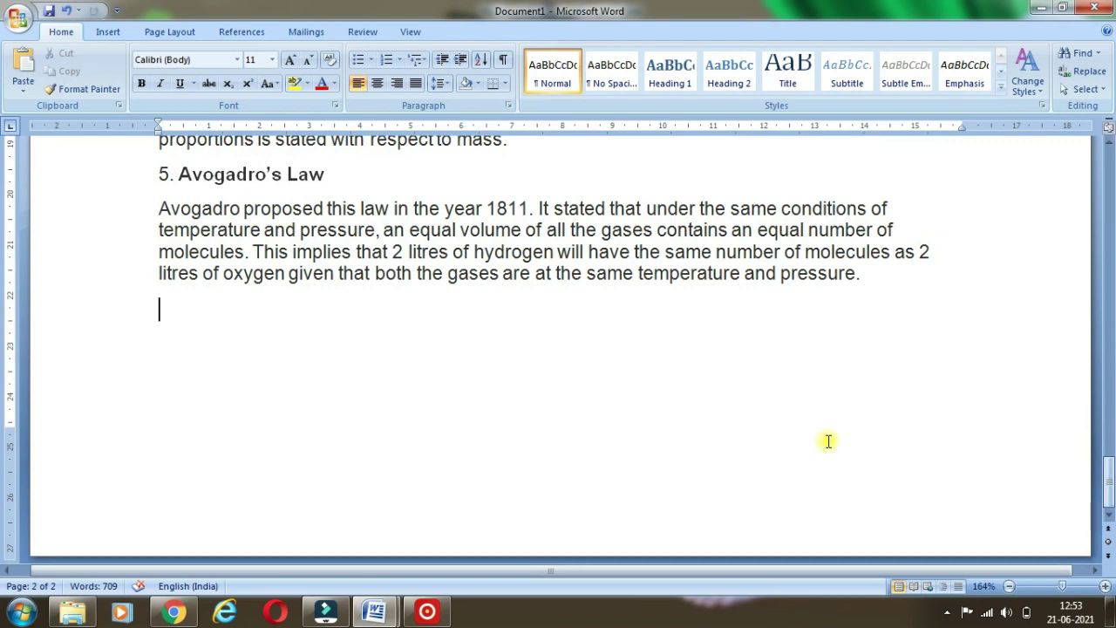
key(ctrl+a)
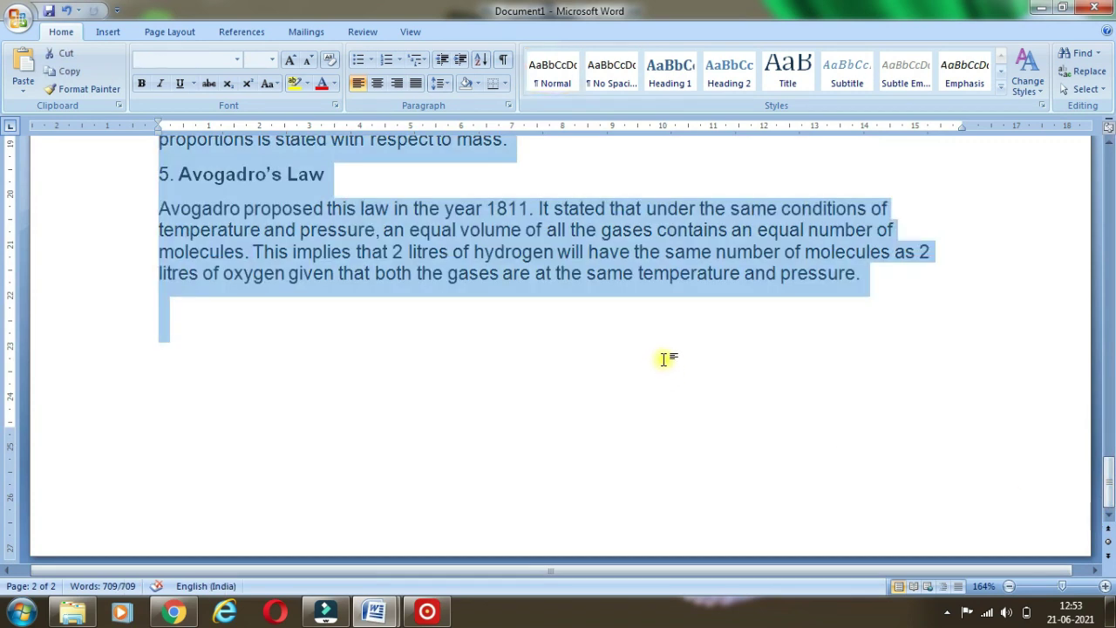
click(346, 327)
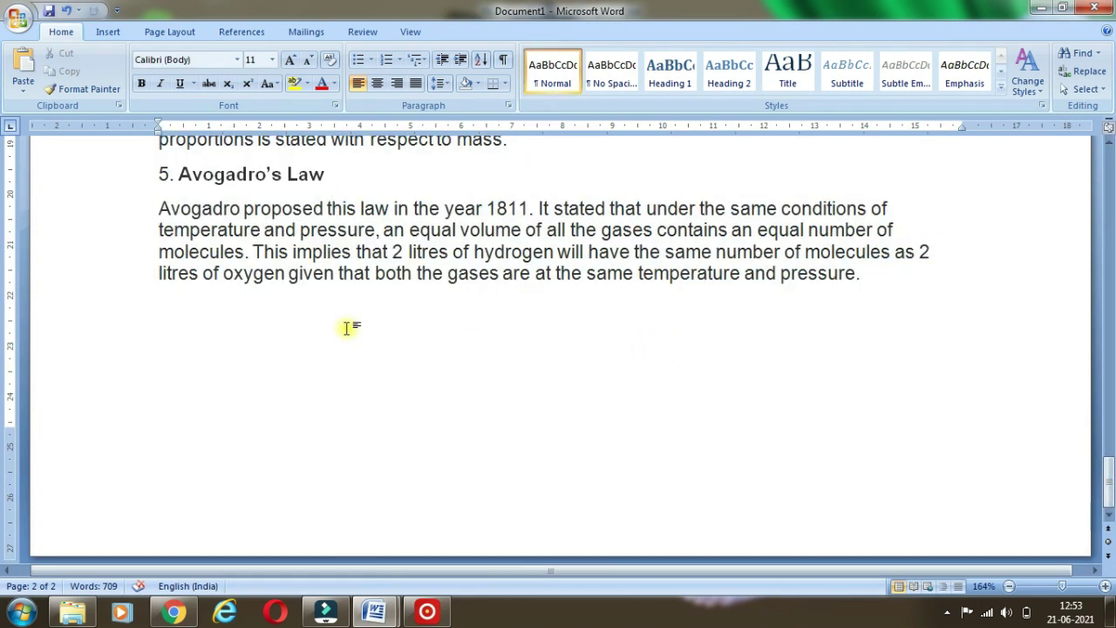
key(ctrl+v)
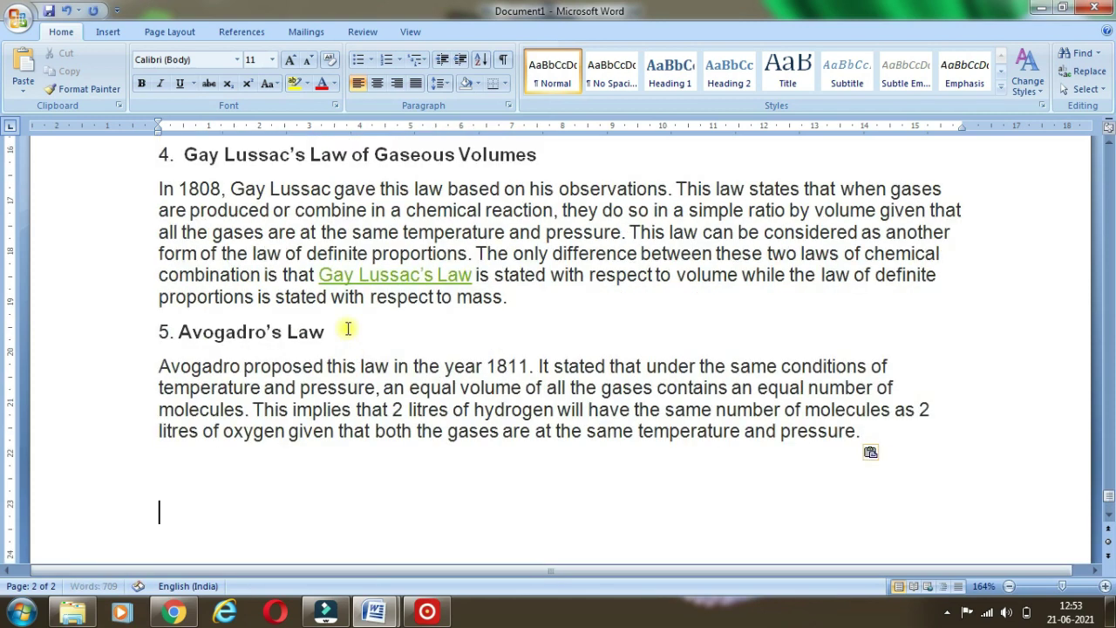
drag(1109, 497, 1110, 348)
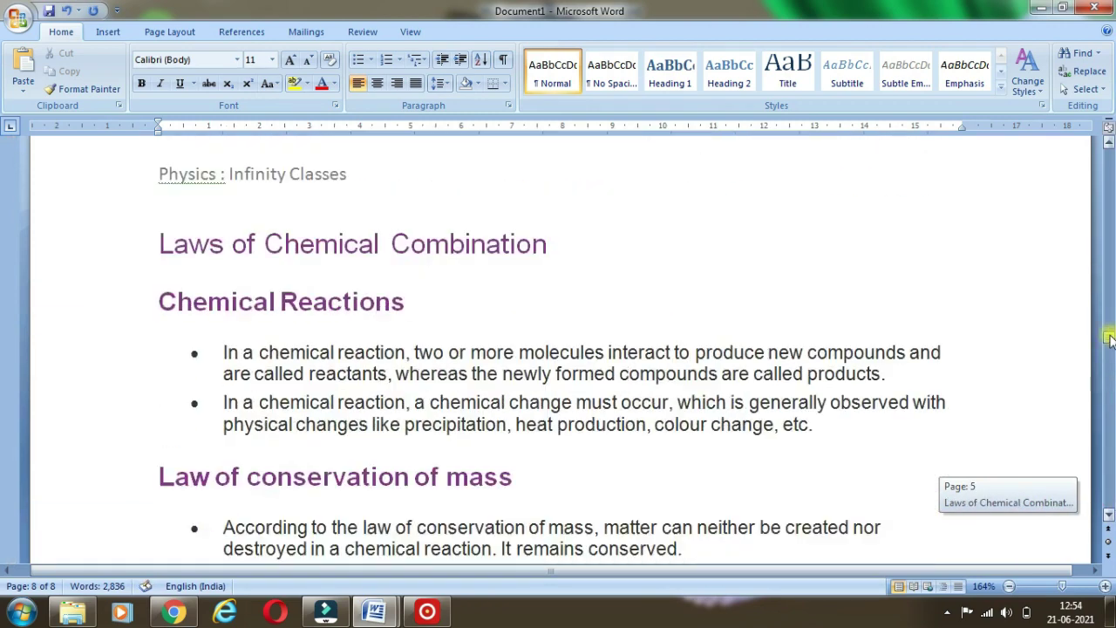
drag(1109, 348, 1109, 155)
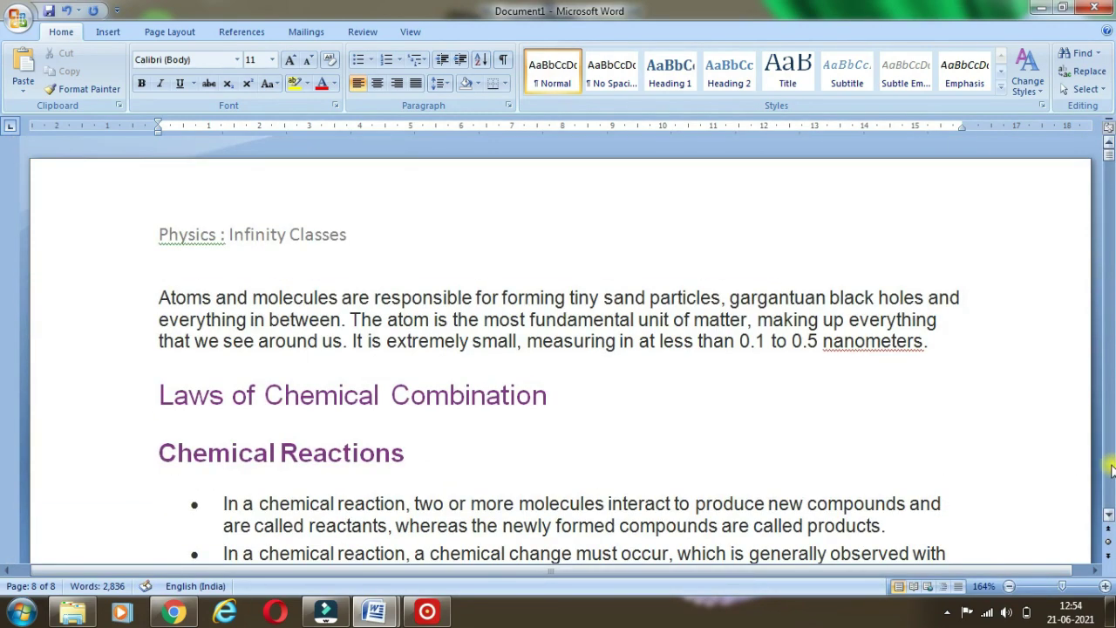
click(1109, 514)
drag(1109, 514, 1109, 514)
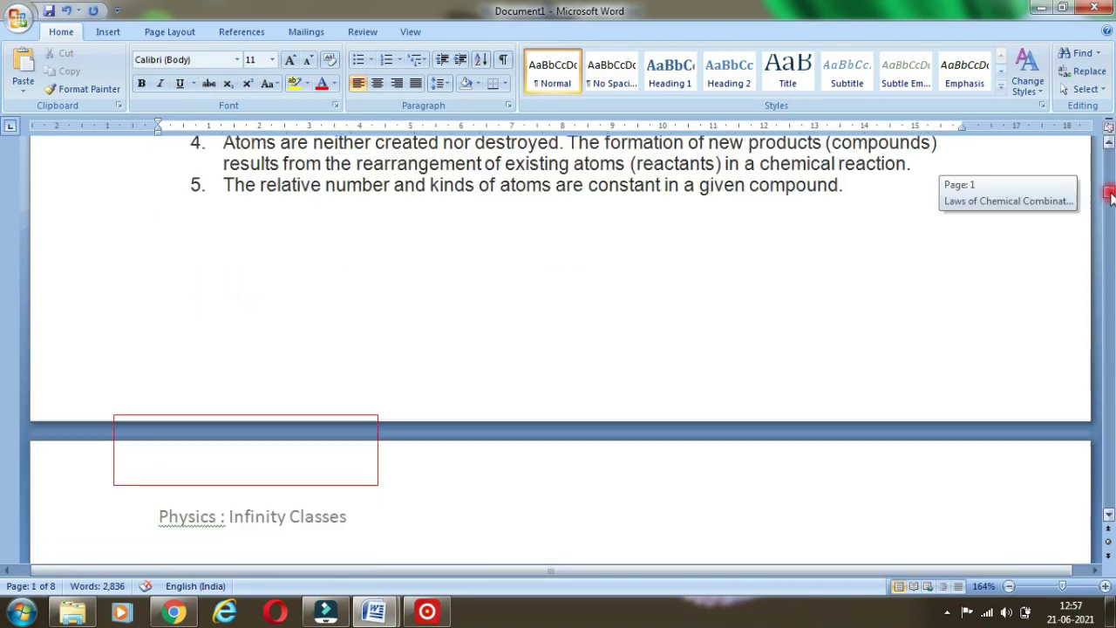
drag(1109, 196, 1109, 494)
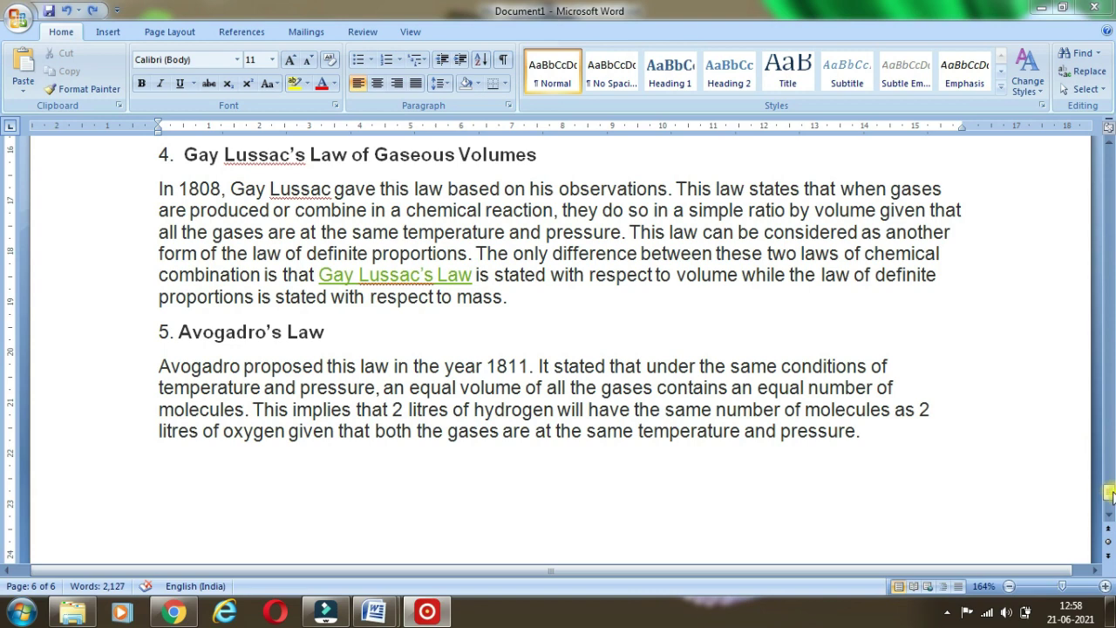
drag(1108, 495, 1106, 153)
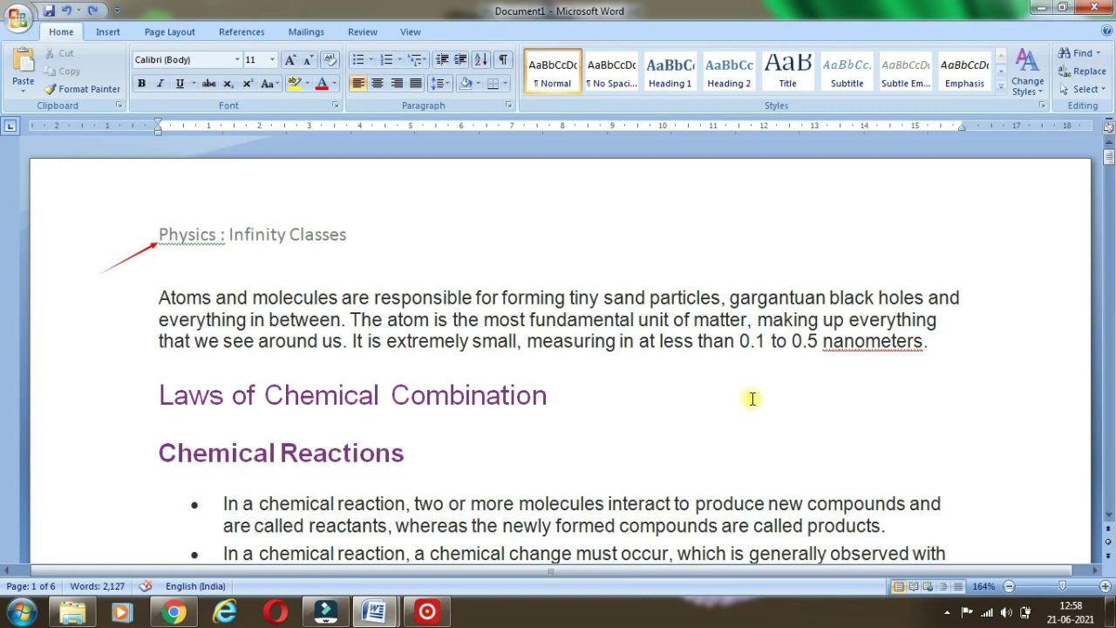
Step: Add a centred Plain Number 2 page number at the bottom of every page's footer
double_click(275, 235)
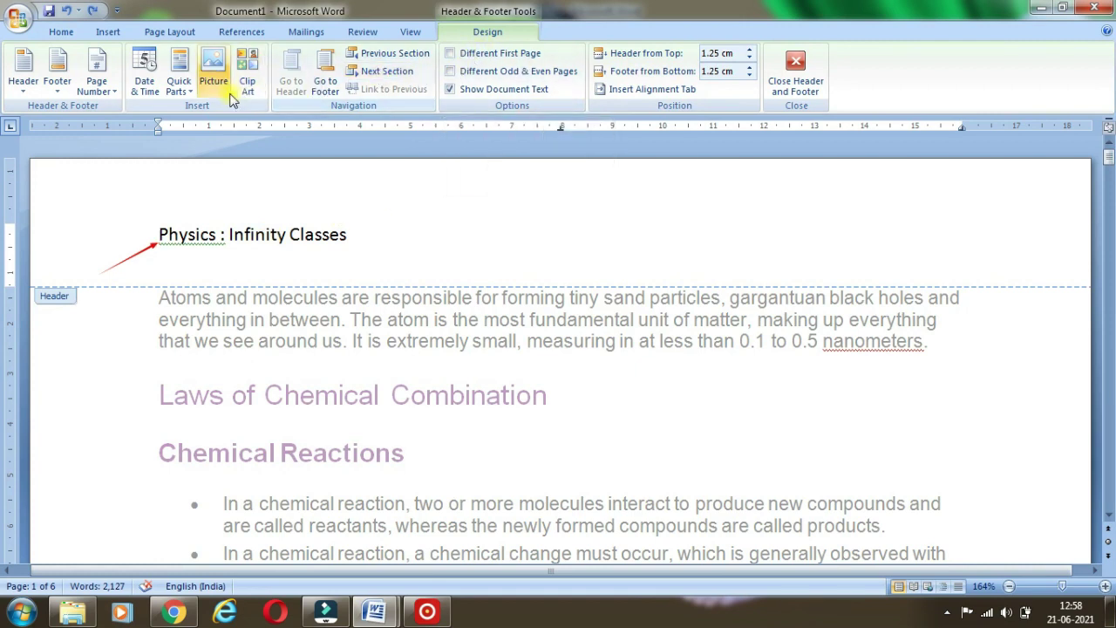
click(322, 81)
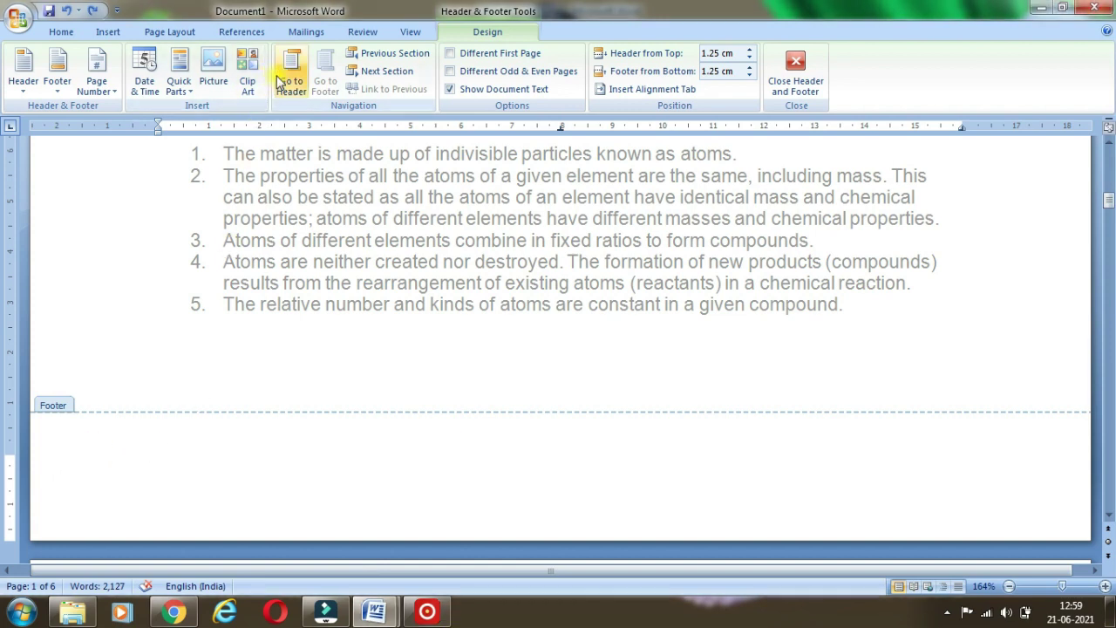
click(98, 88)
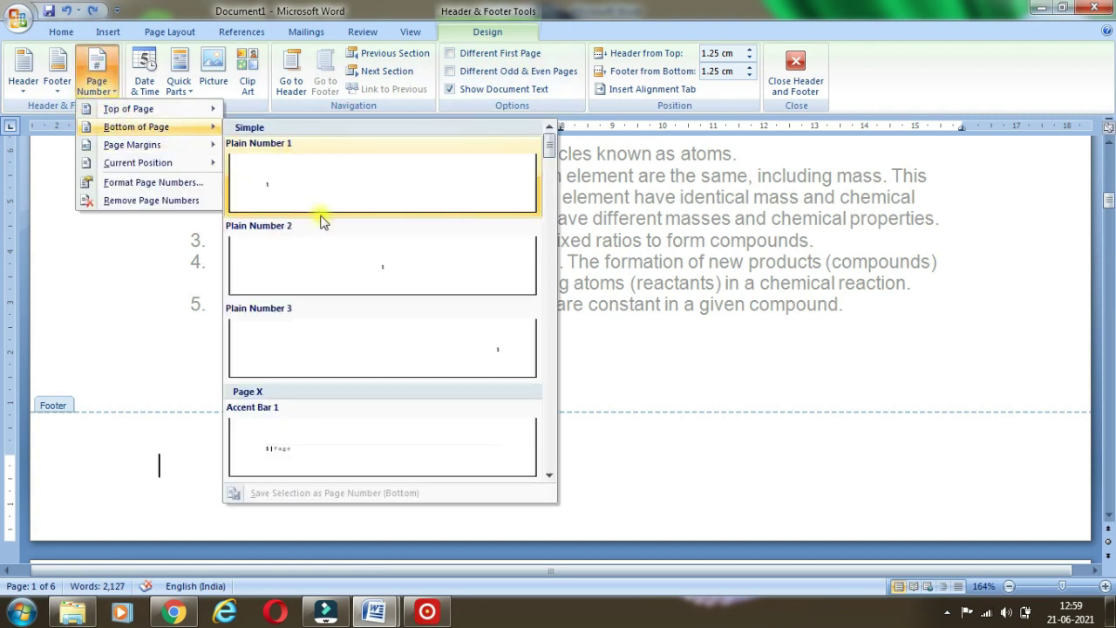
click(371, 261)
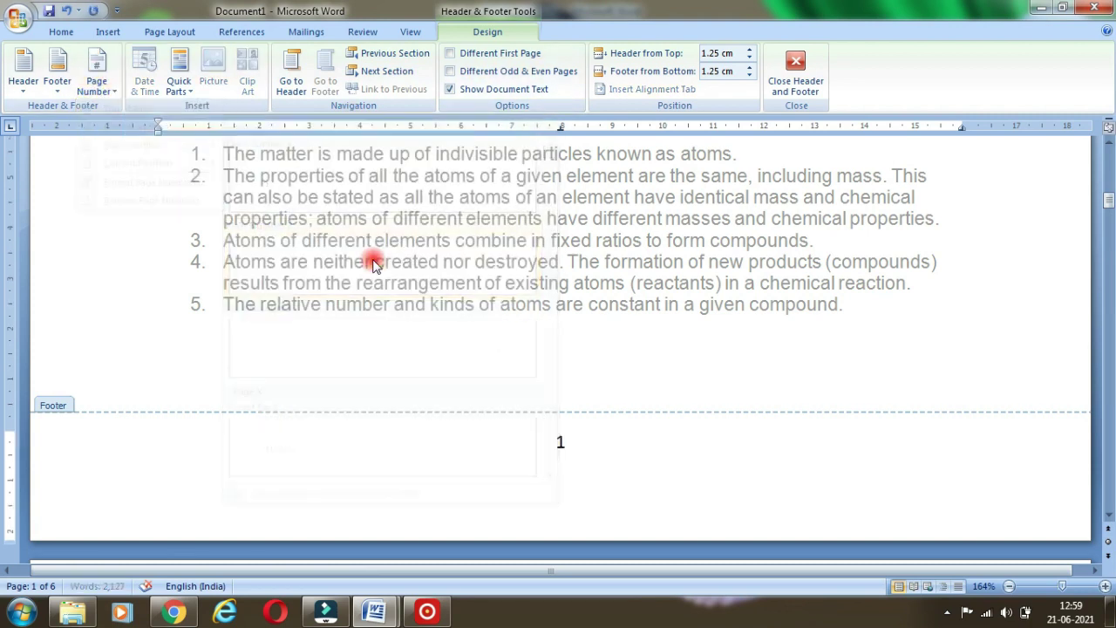
click(837, 471)
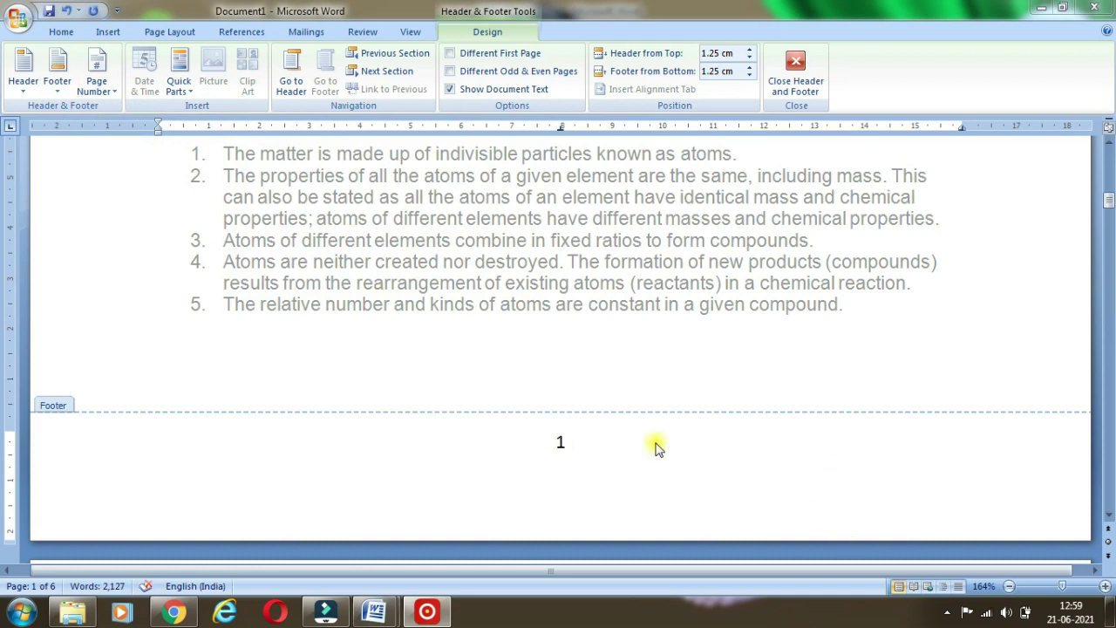
drag(1108, 201, 1096, 383)
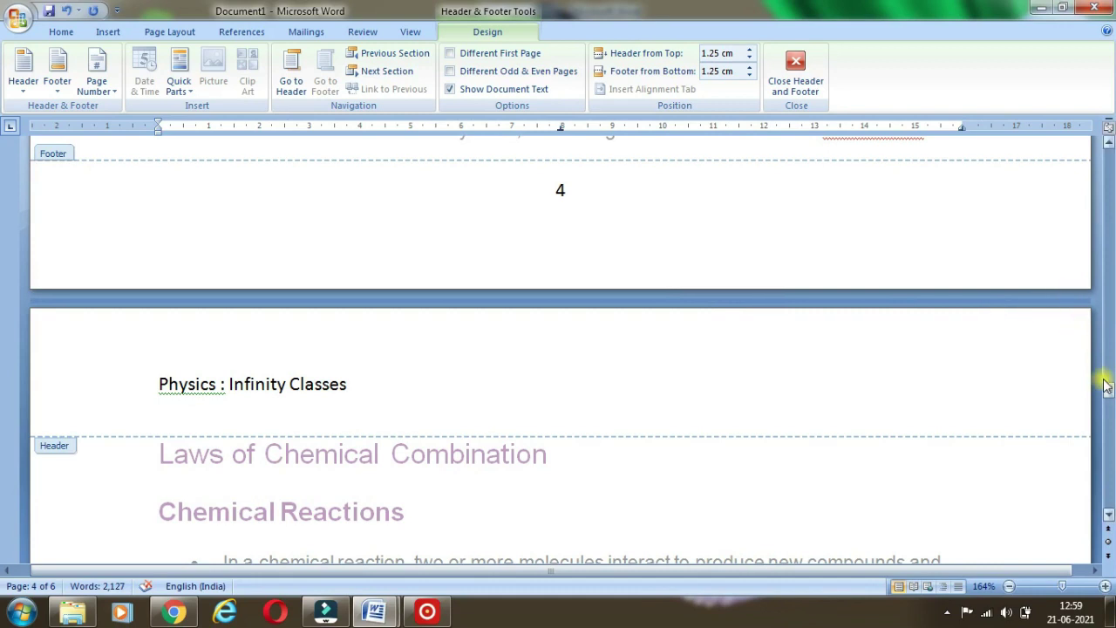
drag(1109, 382, 1109, 393)
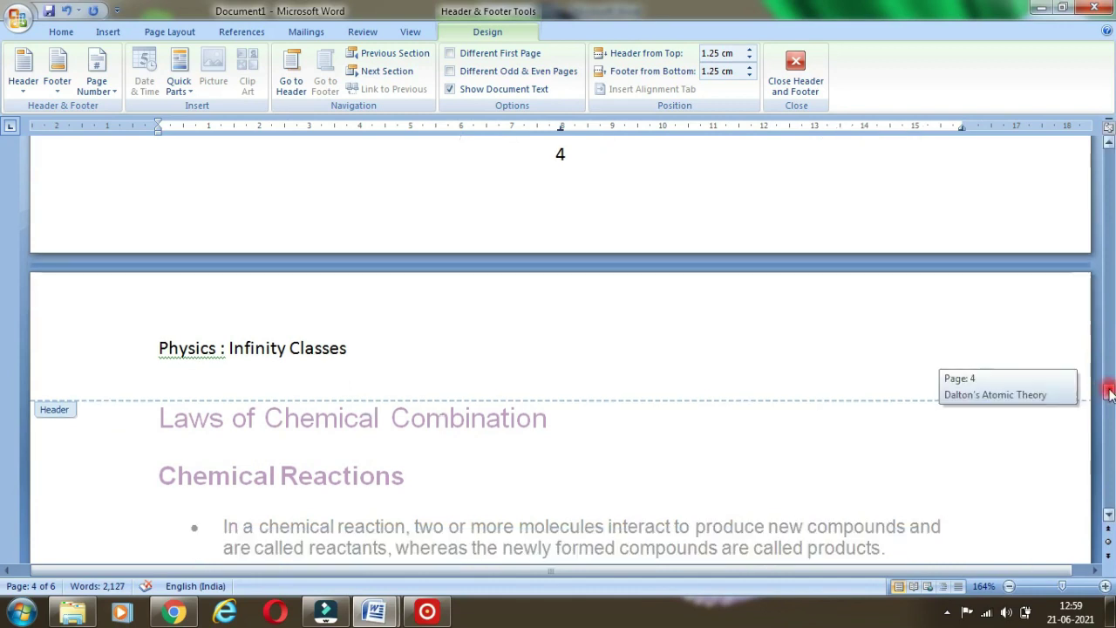
click(798, 73)
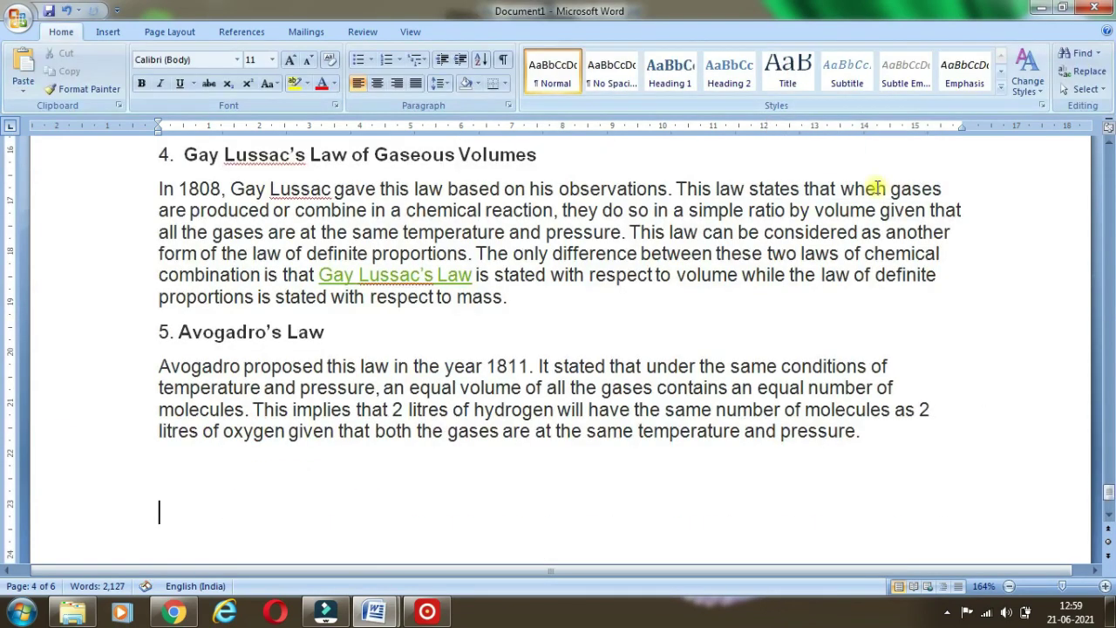
double_click(583, 231)
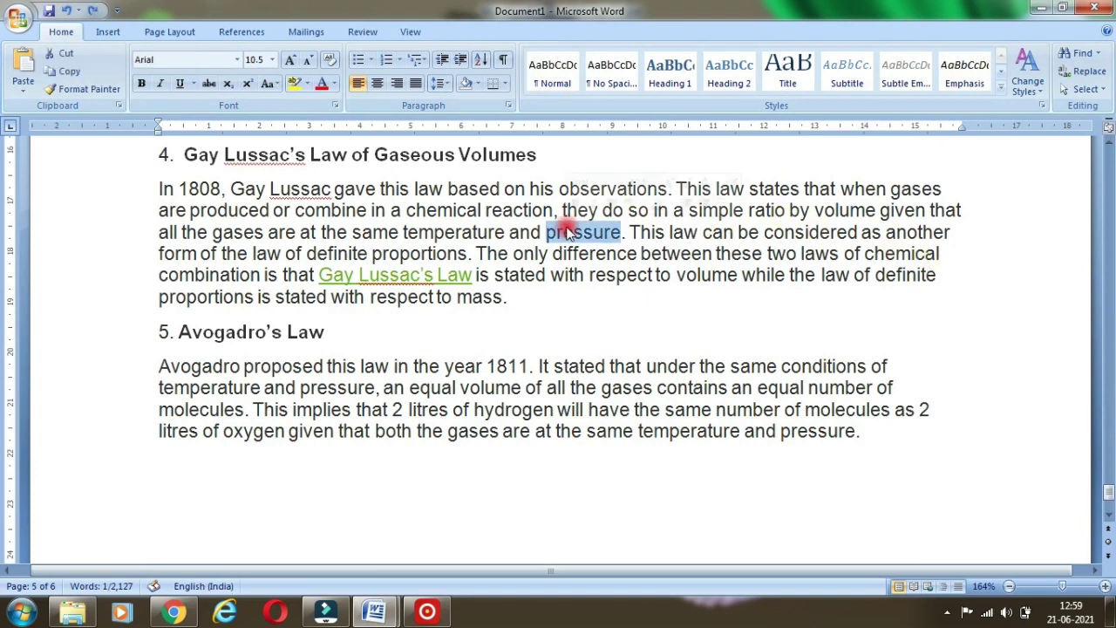
click(456, 526)
click(456, 531)
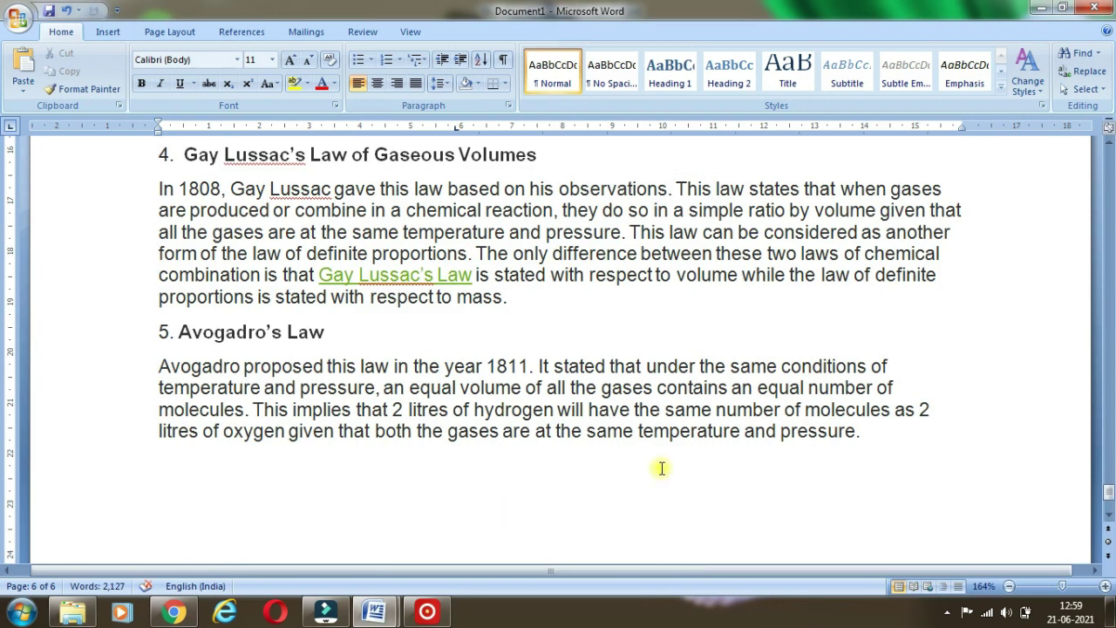
click(1109, 514)
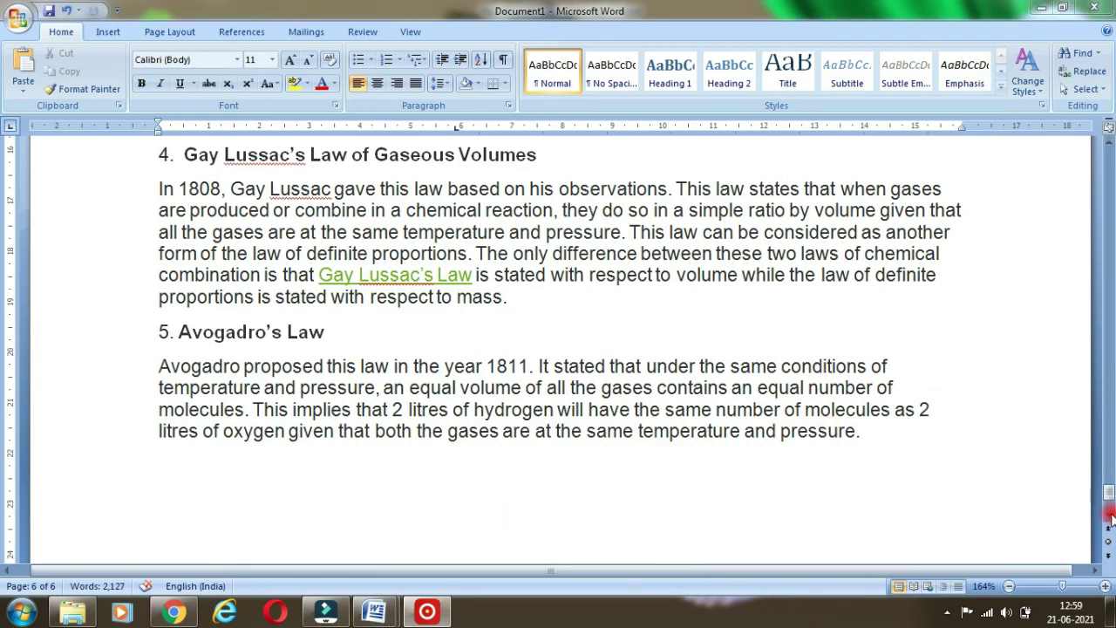
scroll(1109, 516, down, 4)
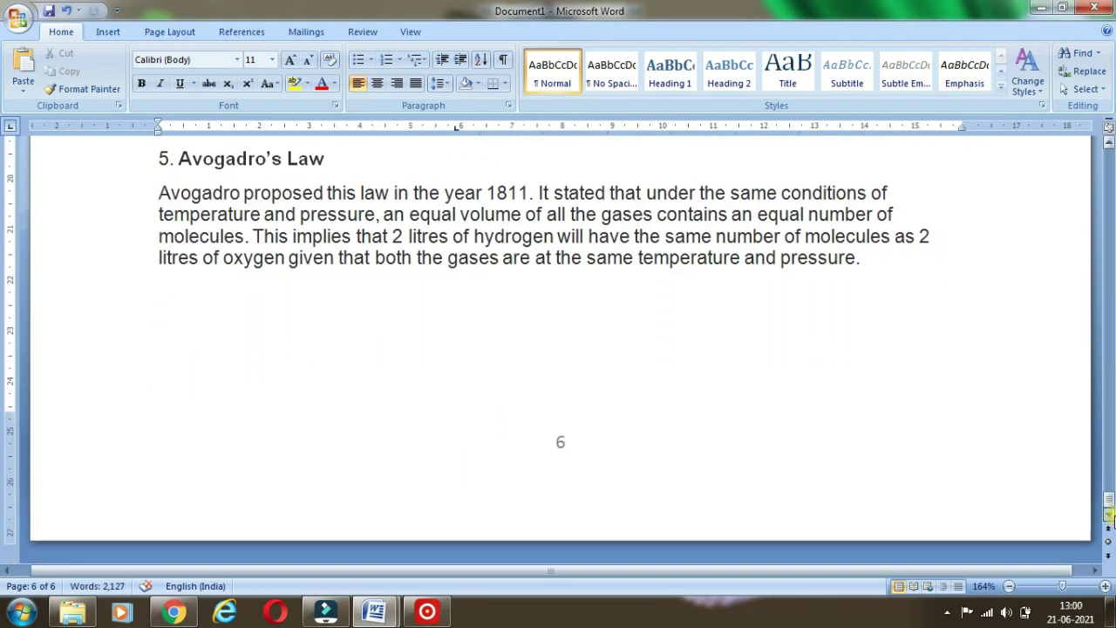
double_click(515, 444)
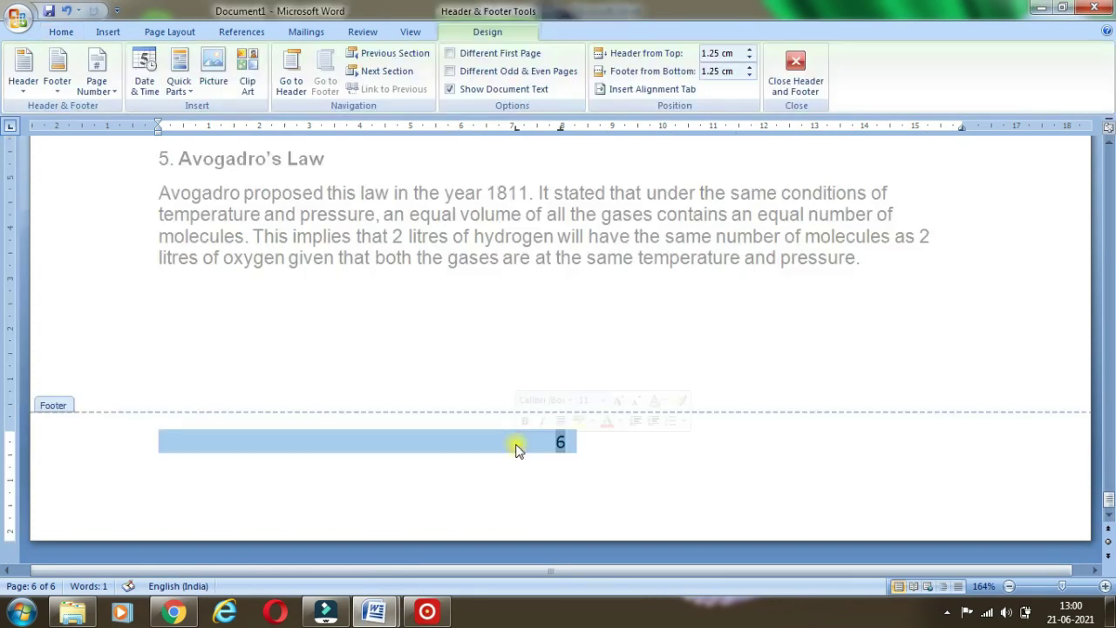
double_click(464, 315)
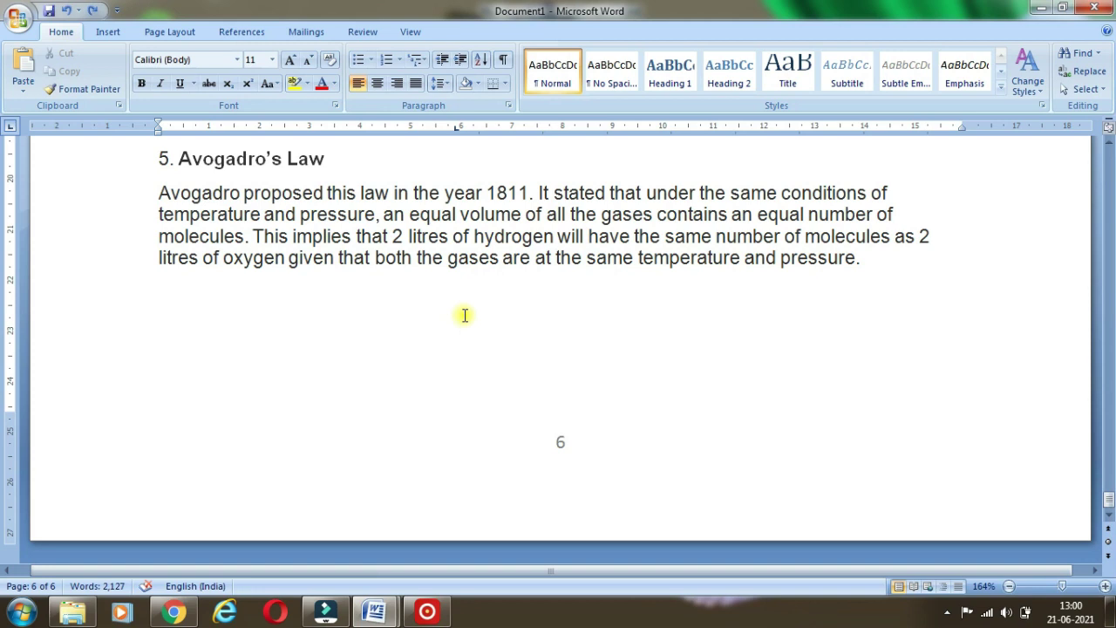
key(ctrl+Home)
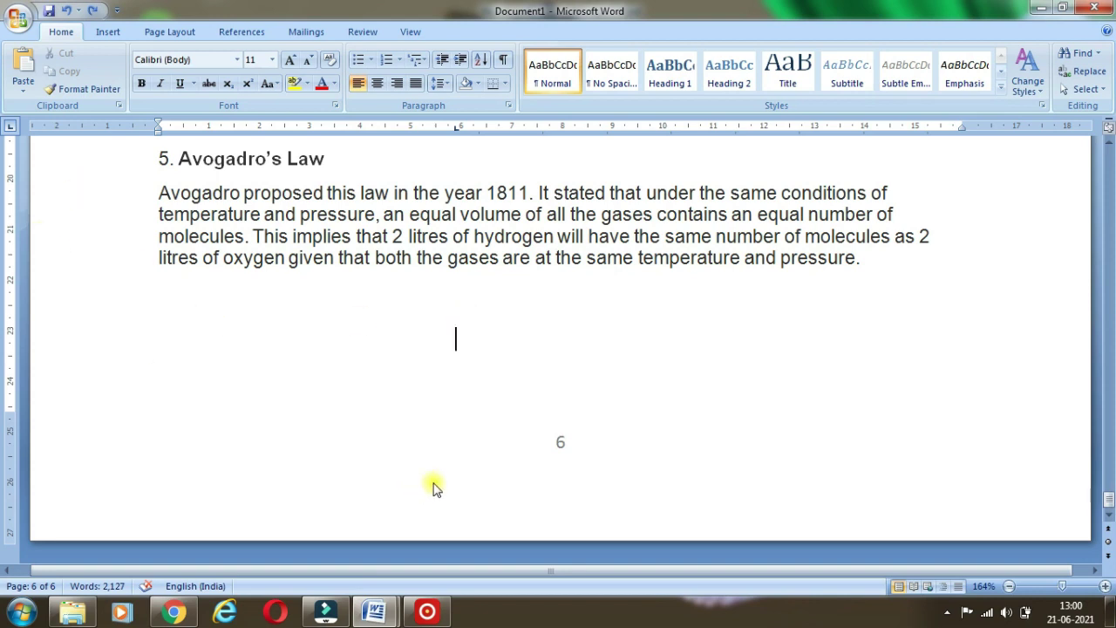
drag(23, 146, 152, 365)
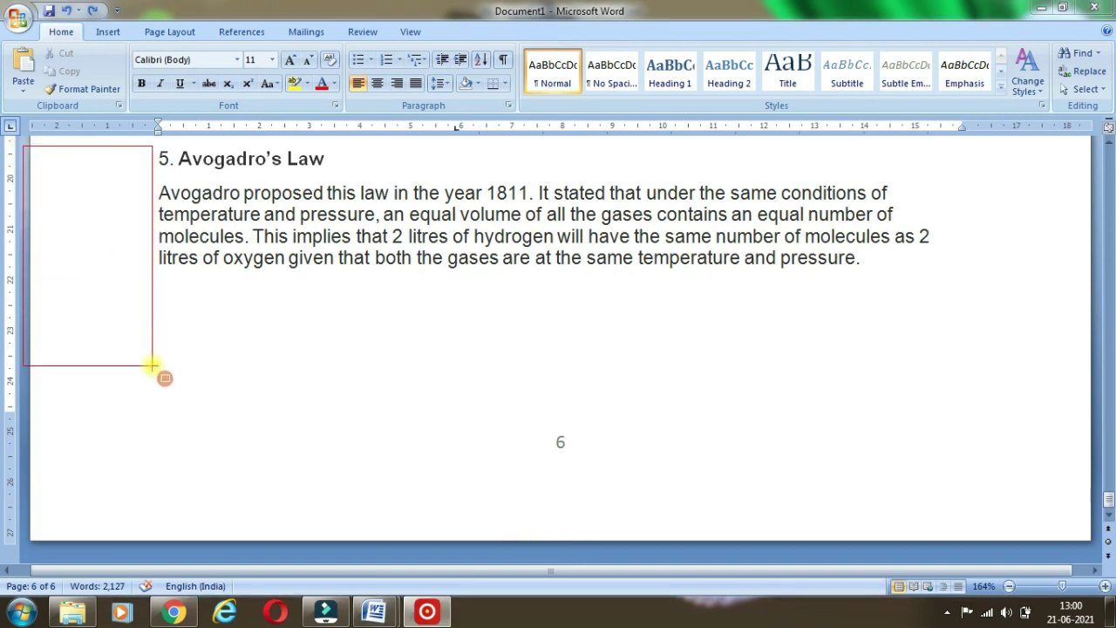
drag(931, 144, 1087, 345)
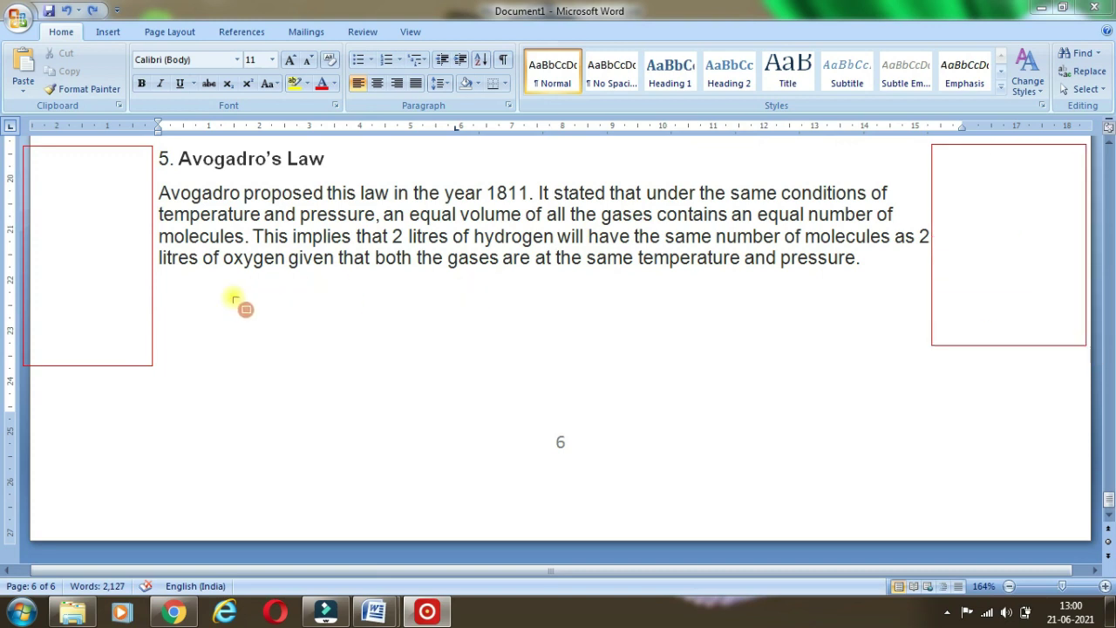
mouse_move(205, 297)
mouse_down()
mouse_move(371, 502)
mouse_move(902, 521)
mouse_up()
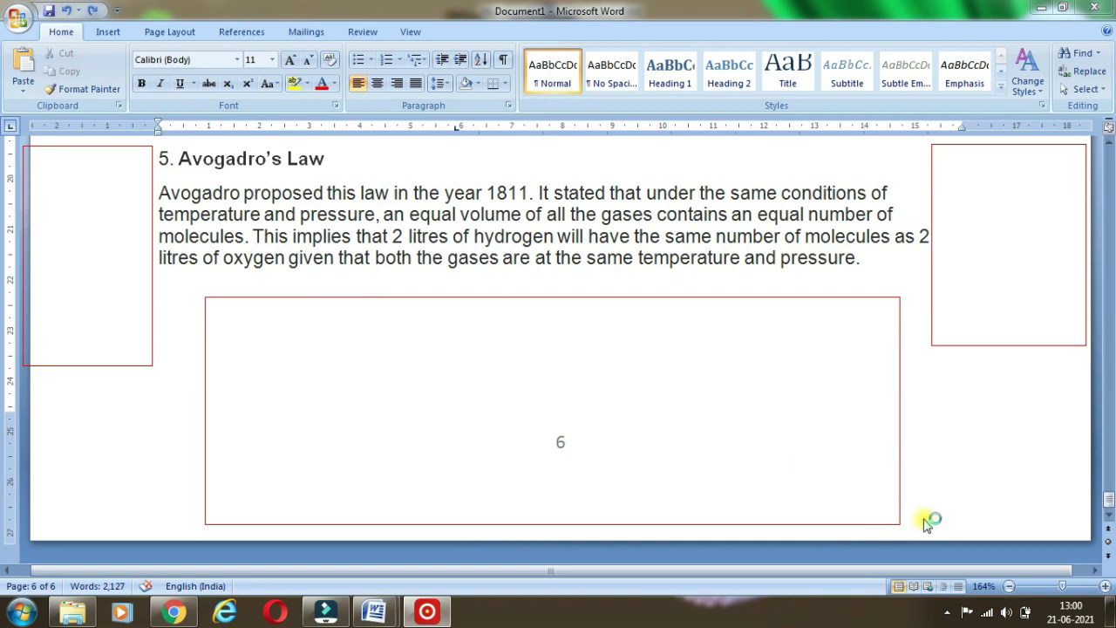
click(992, 543)
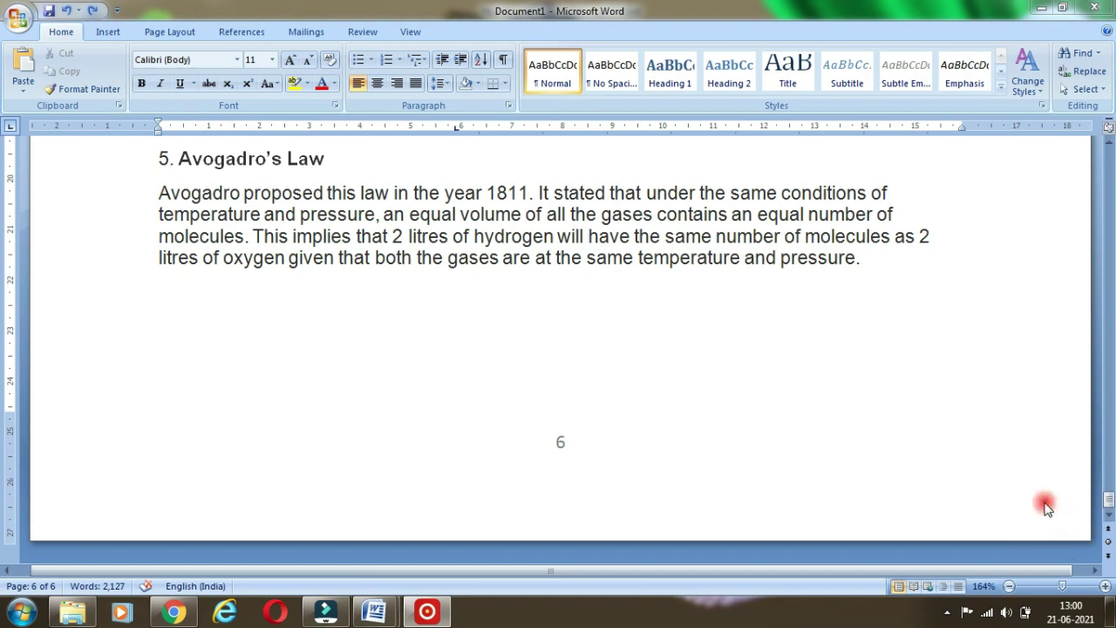
Step: Open the Page Setup dialog through Page Layout's Margins gallery to set custom margins
click(153, 32)
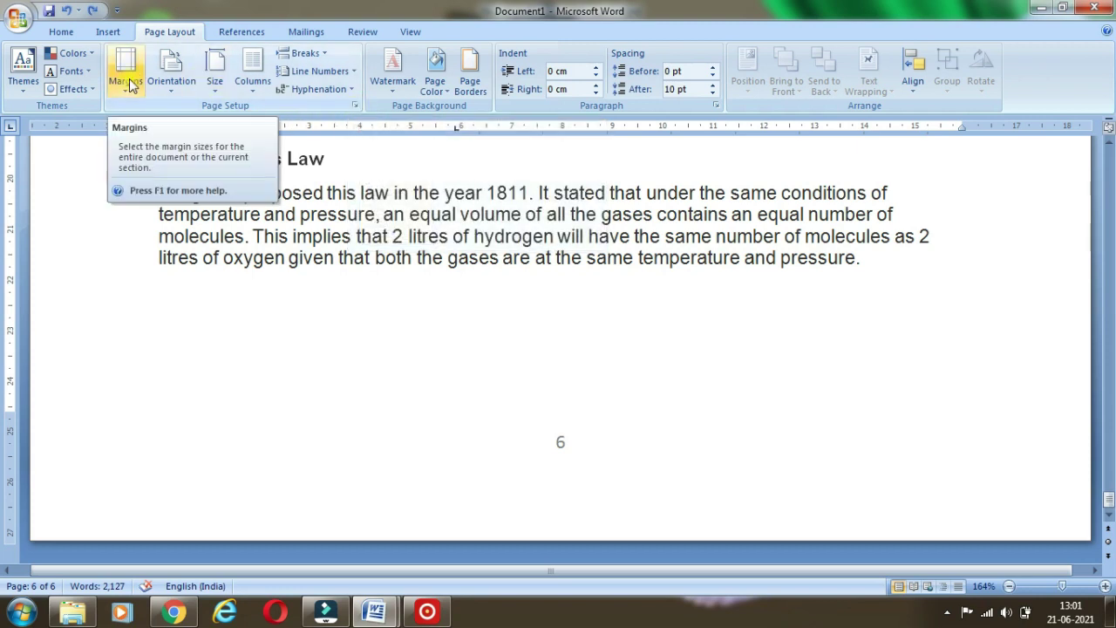
click(128, 80)
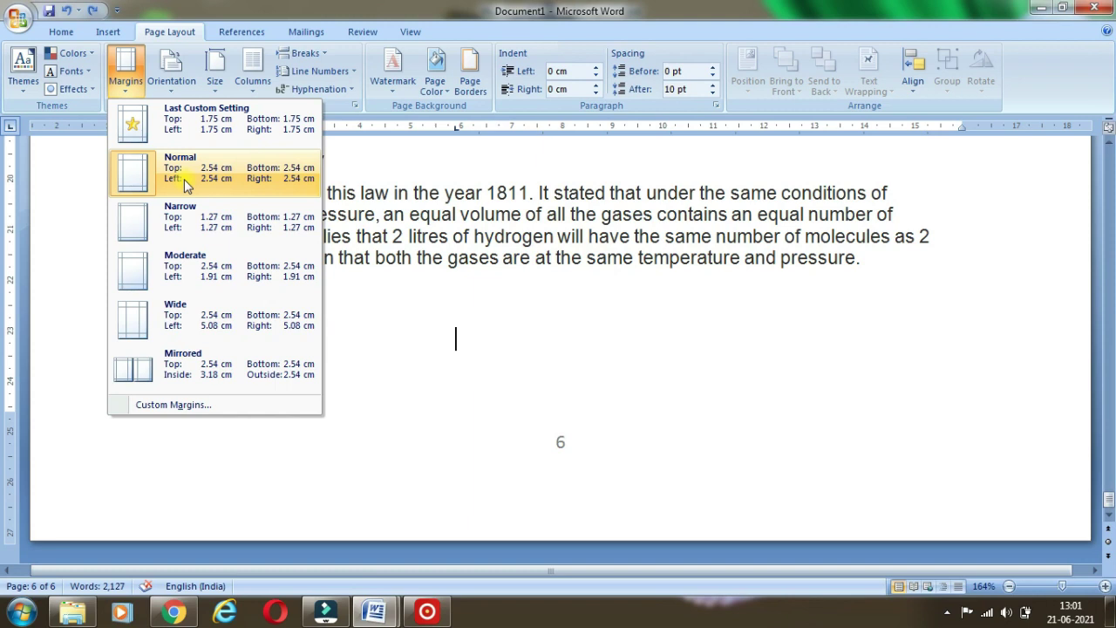
click(158, 406)
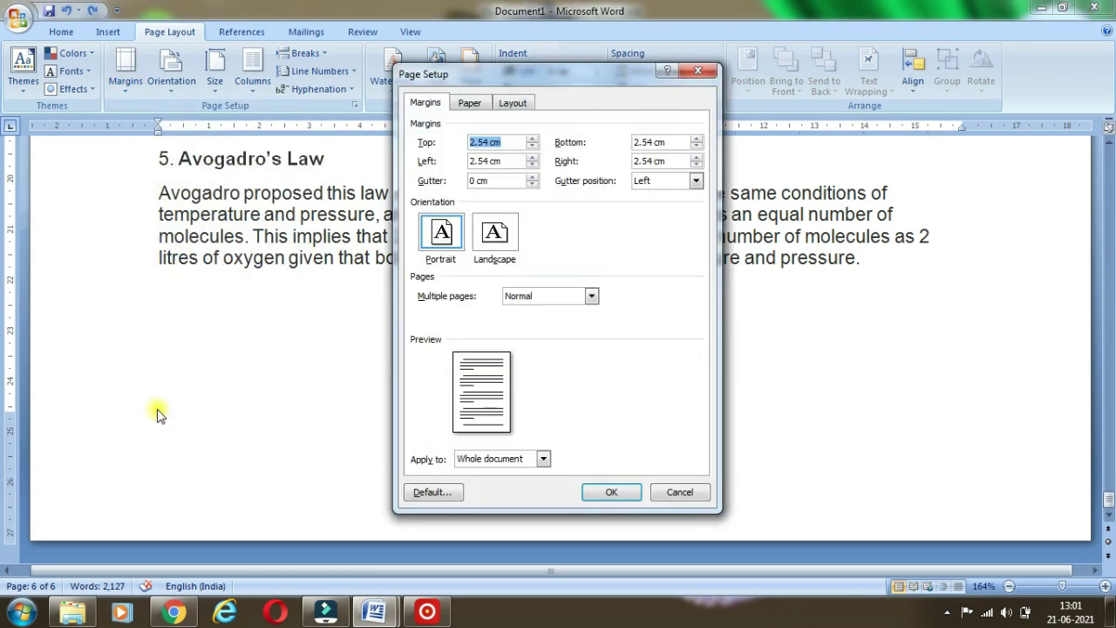
Step: Set the margins to top 1.8 cm, bottom 1.8 cm, right 1.9 cm and left 1.4 cm
drag(506, 81, 282, 132)
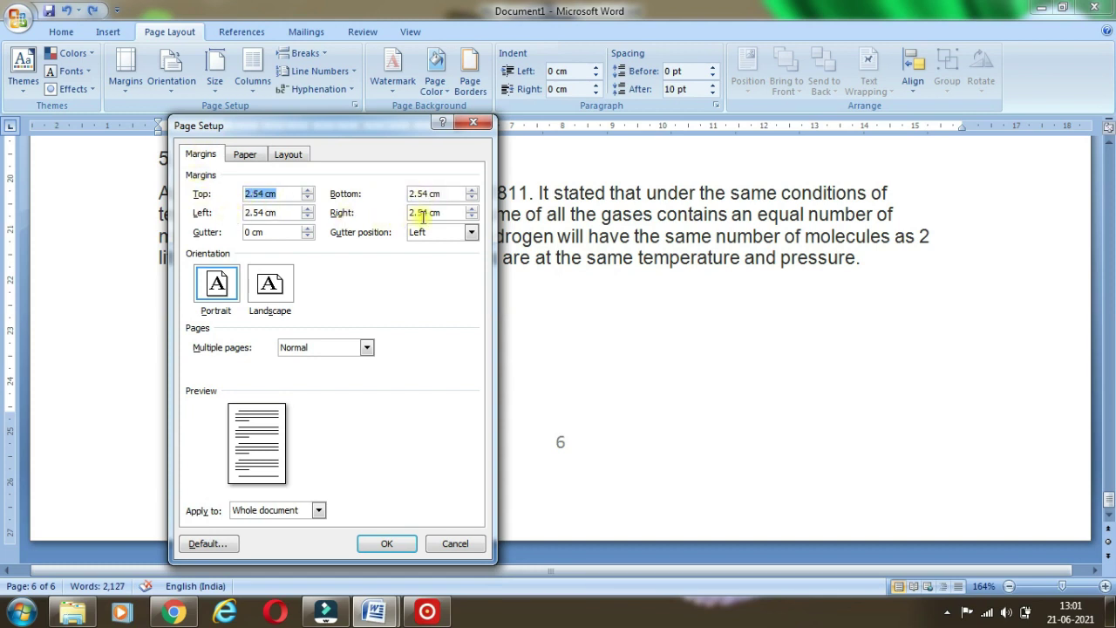
click(308, 198)
click(307, 198)
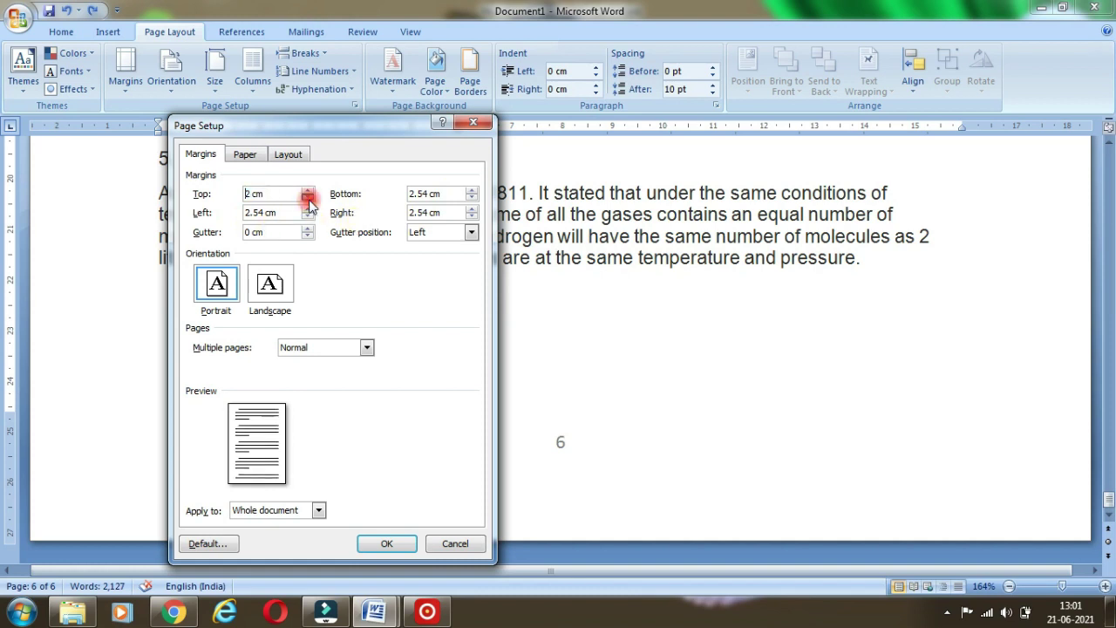
click(471, 199)
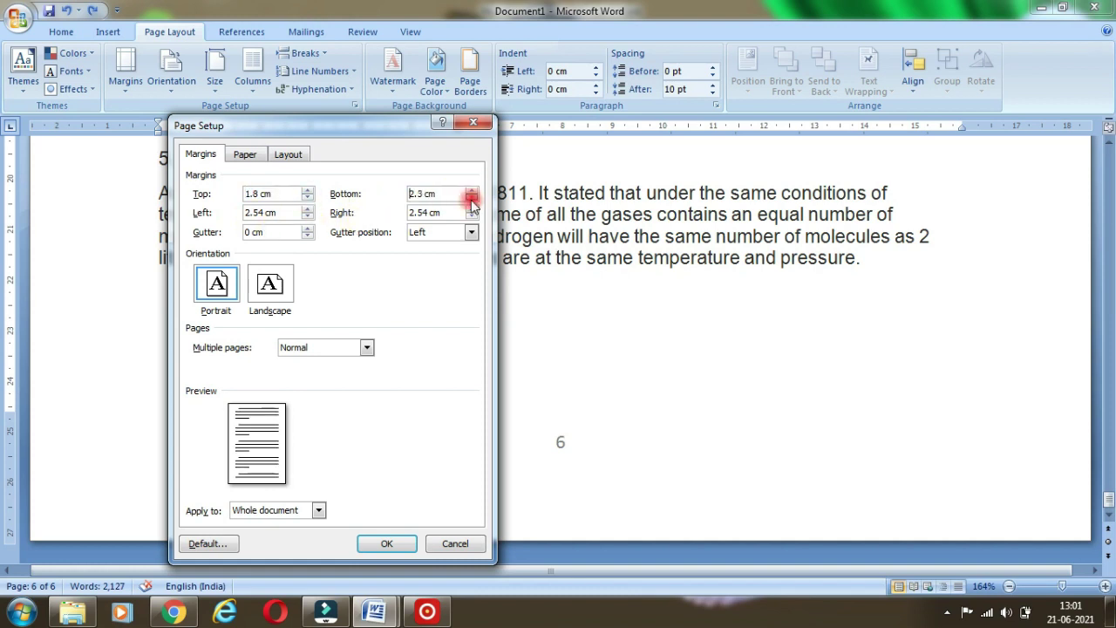
click(472, 199)
click(470, 217)
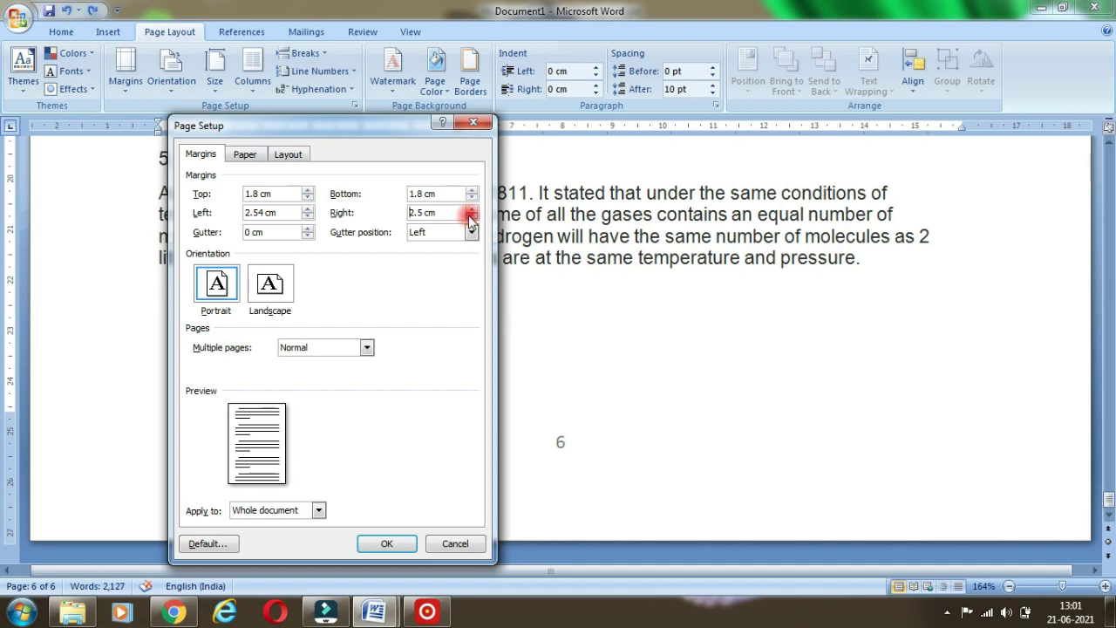
click(470, 217)
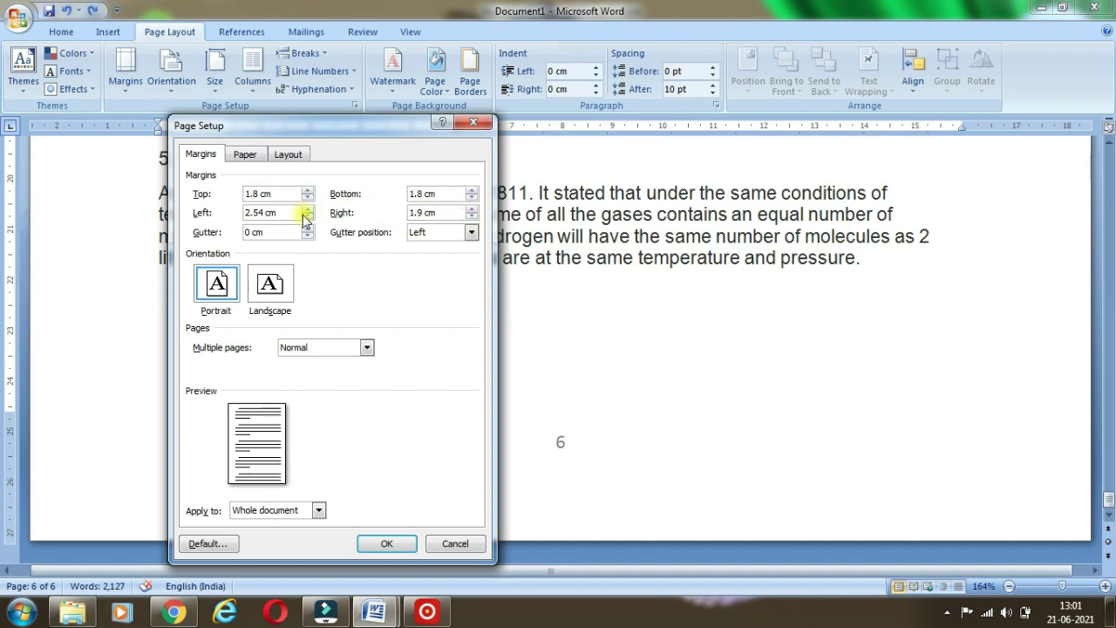
click(307, 218)
click(307, 218)
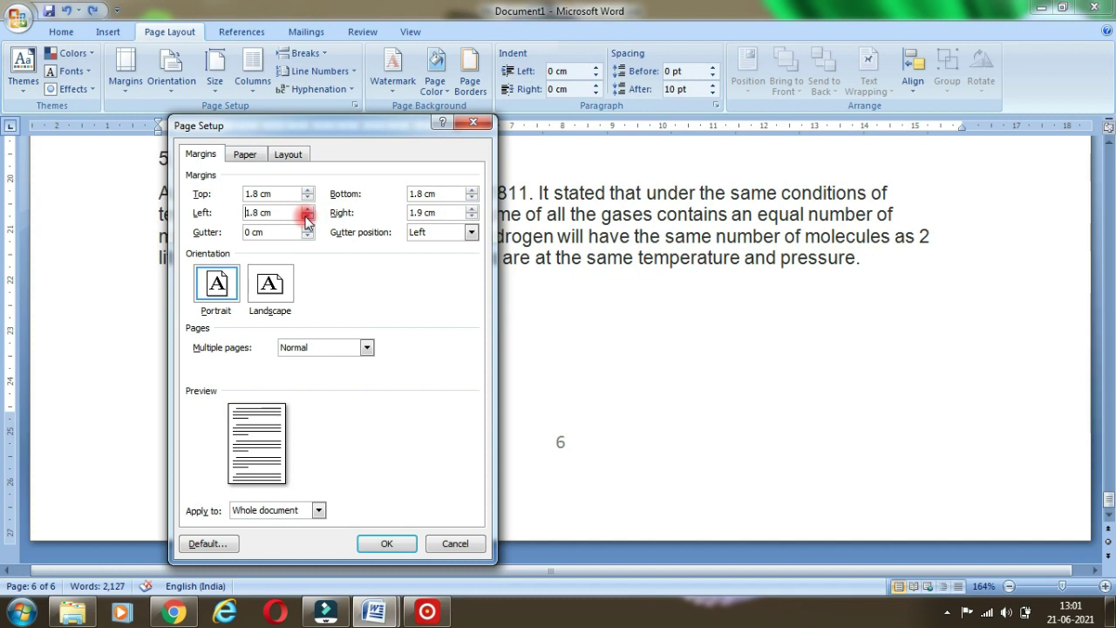
click(307, 218)
key(Return)
drag(1104, 480, 1109, 428)
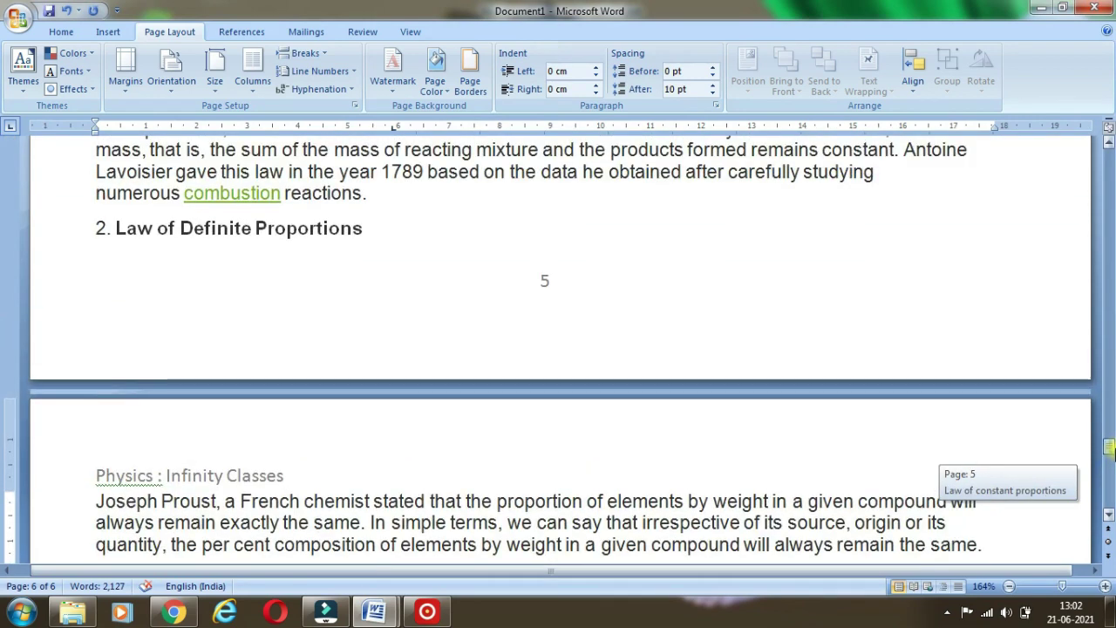
Step: Zoom out to 89% and split the document into two columns
drag(1109, 428, 1109, 403)
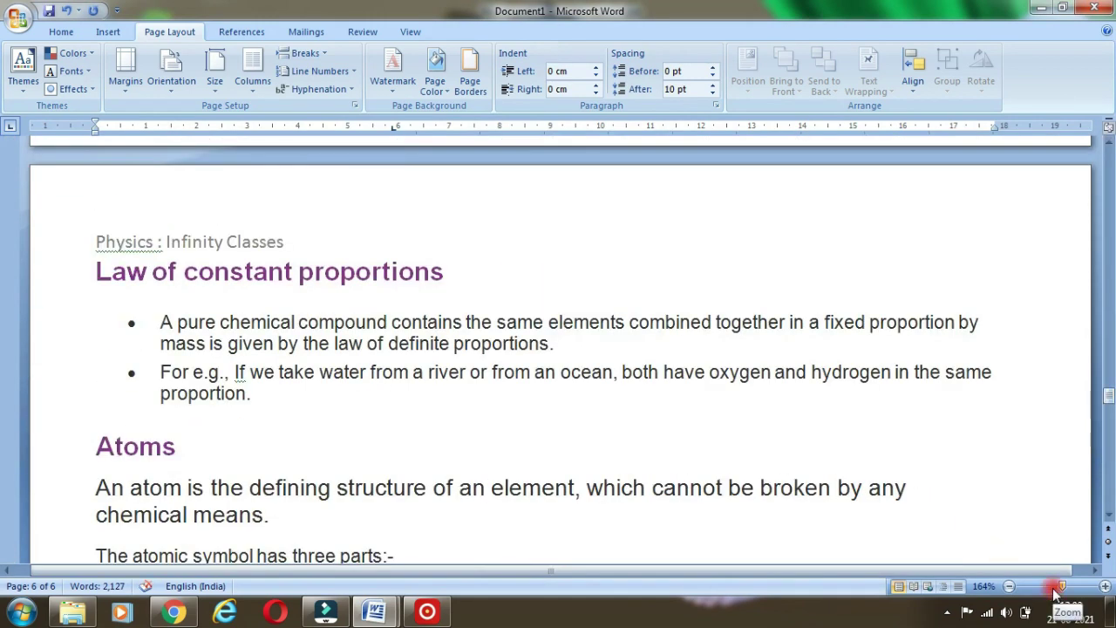
click(1054, 586)
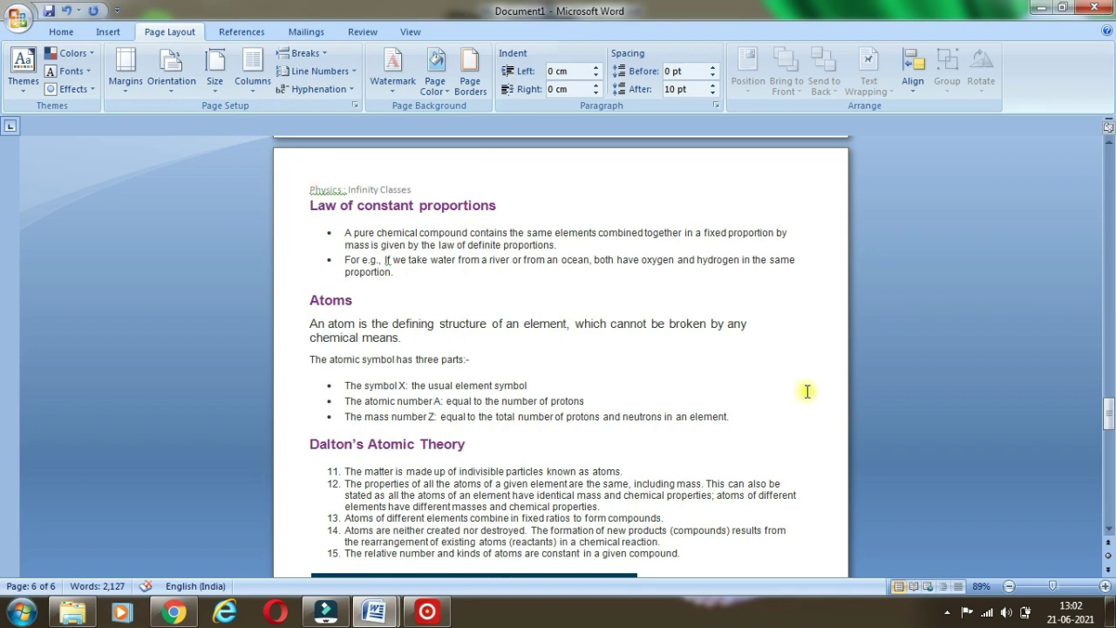
click(252, 85)
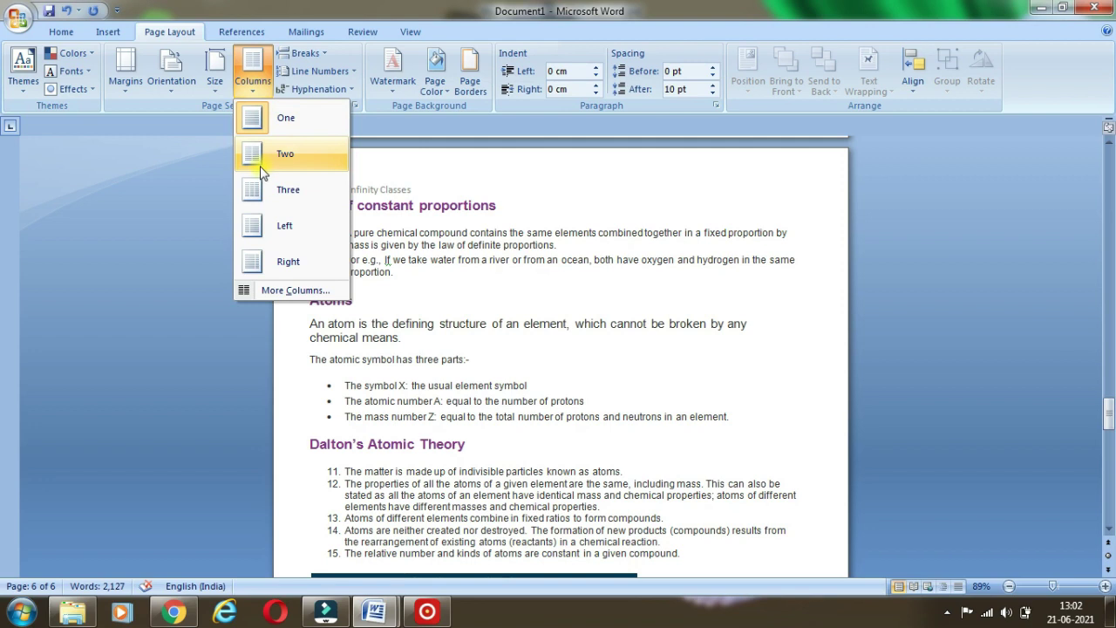
click(260, 157)
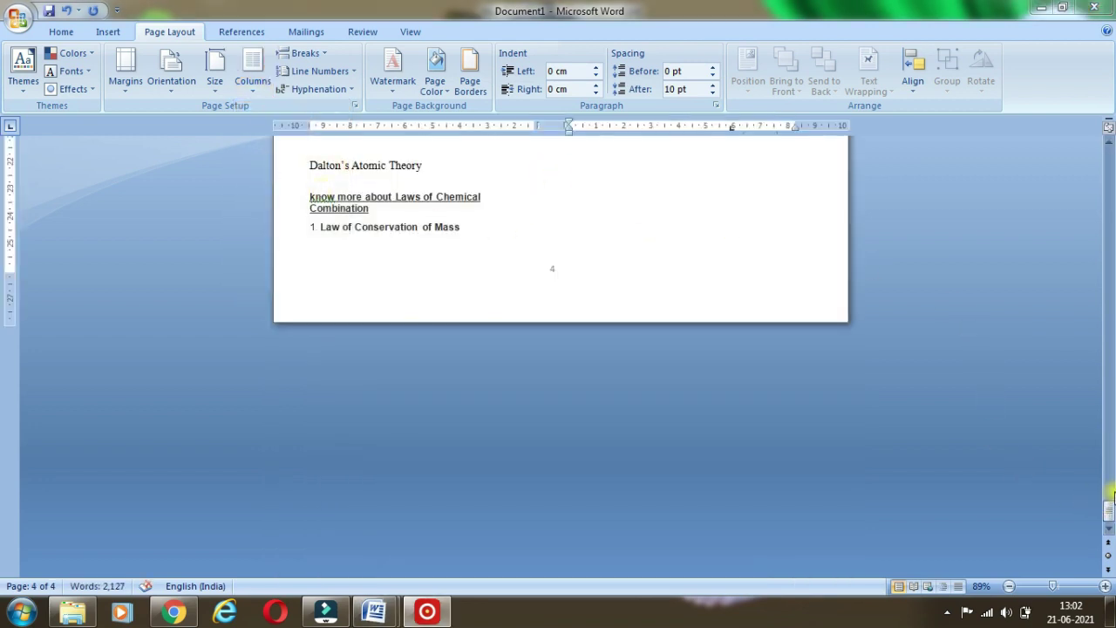
Step: Bring up the More Columns dialog with its detailed column width and spacing settings
drag(1110, 496, 1111, 262)
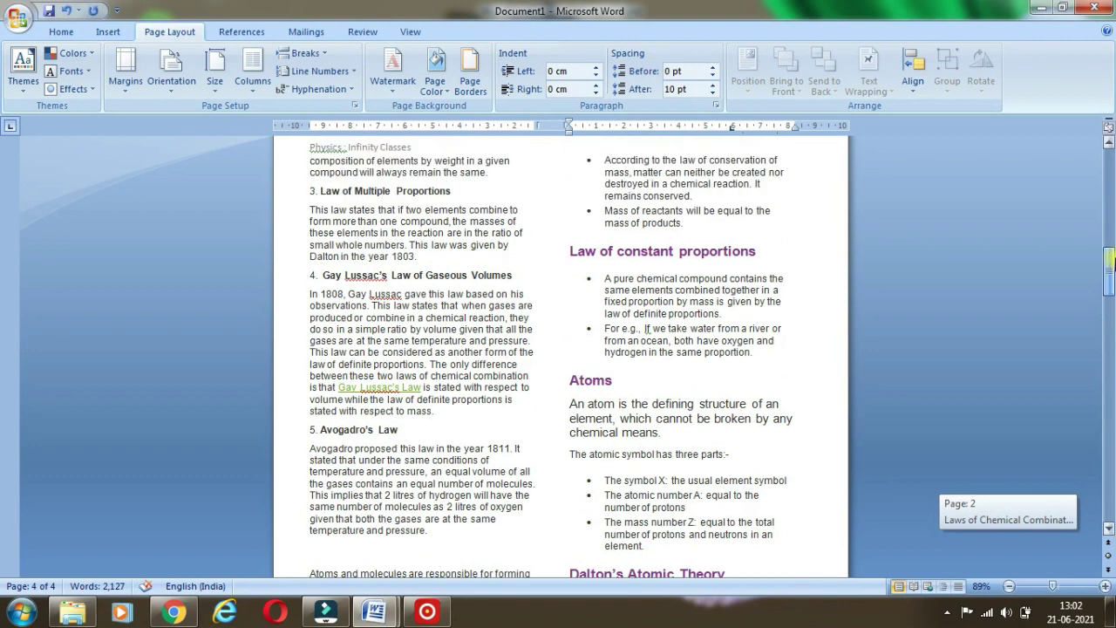
drag(1110, 259, 1111, 159)
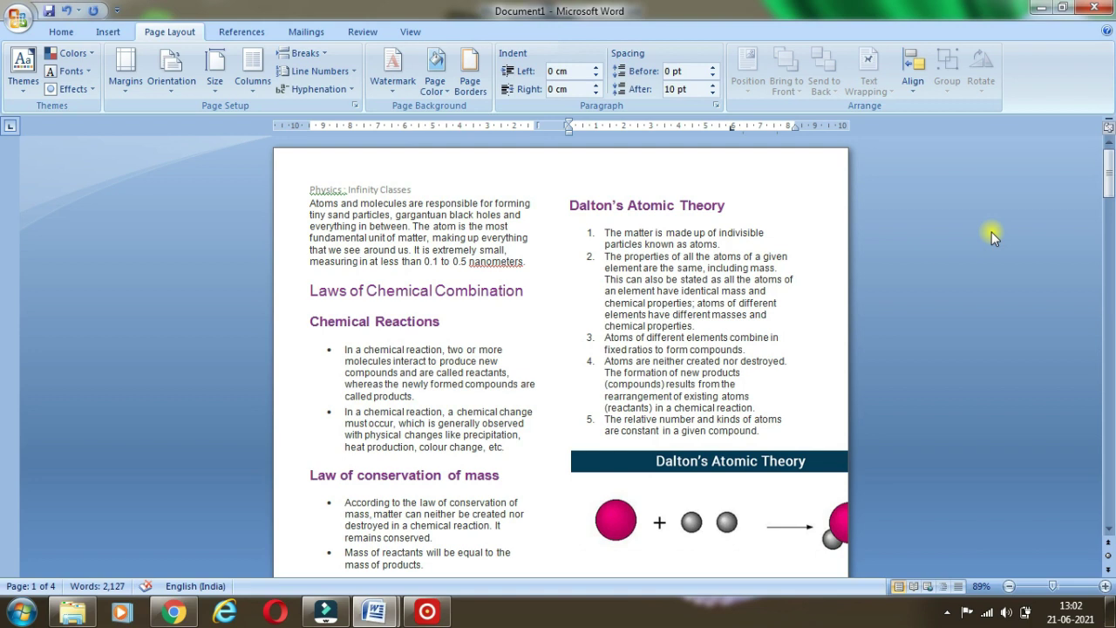
click(252, 70)
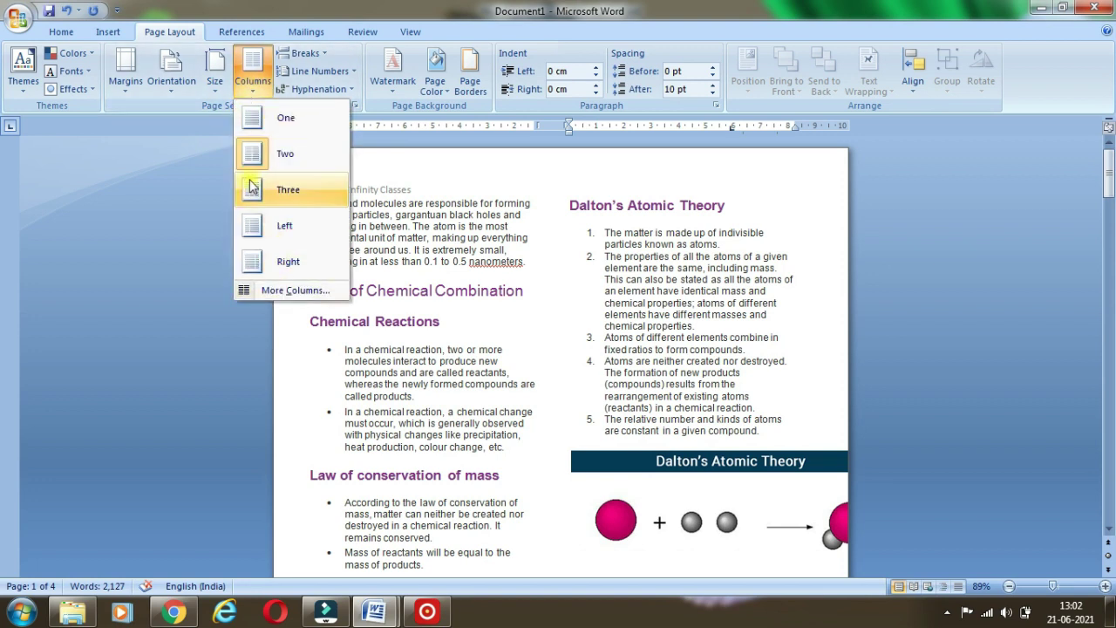
click(275, 290)
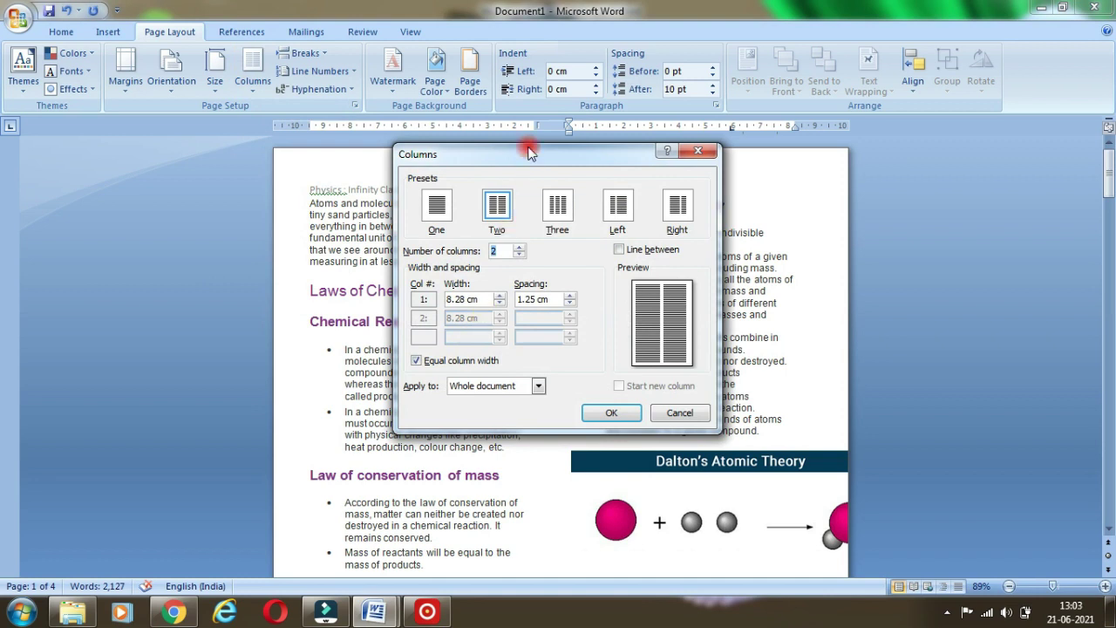
Step: Reduce the spacing between the two columns to 1 cm and apply it
mouse_move(530, 151)
mouse_down()
mouse_move(743, 131)
mouse_move(783, 146)
mouse_up()
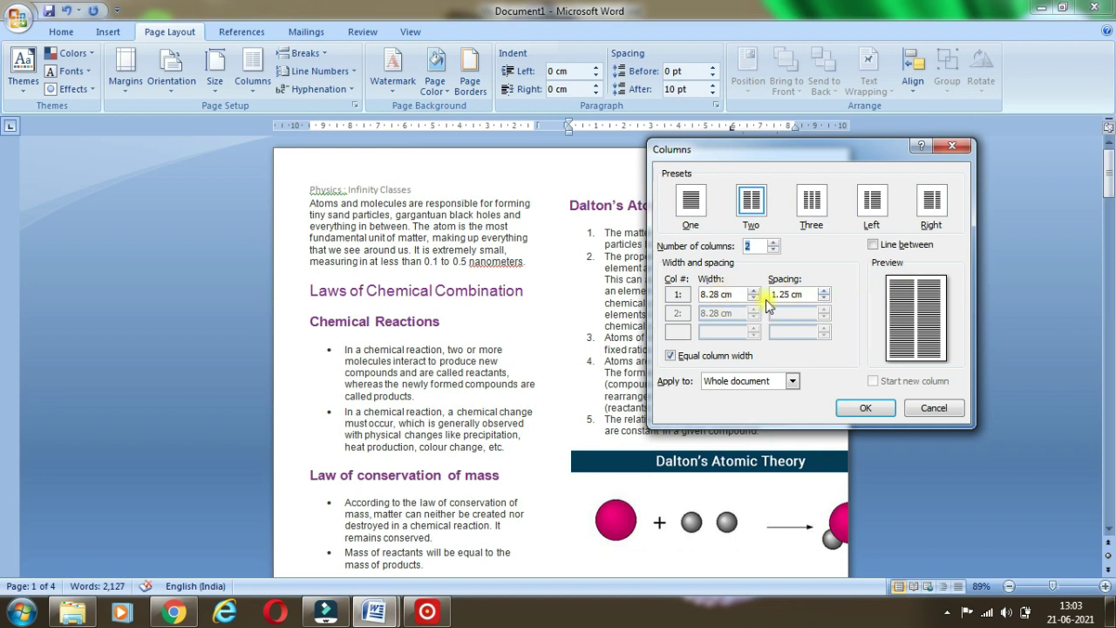
click(778, 294)
key(BackSpace)
key(BackSpace)
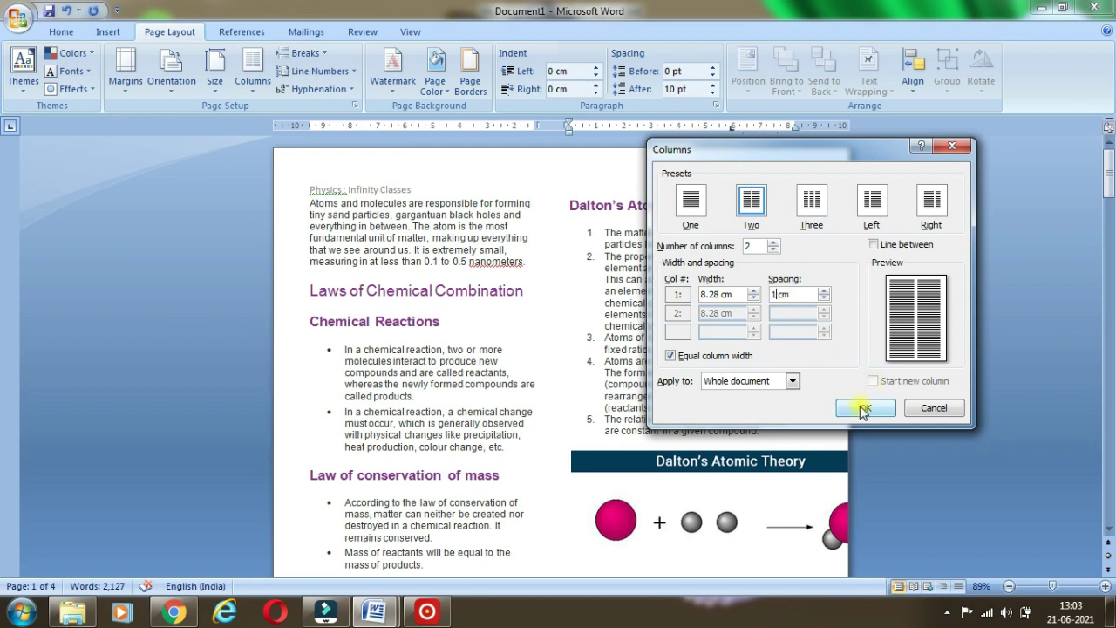
key(Return)
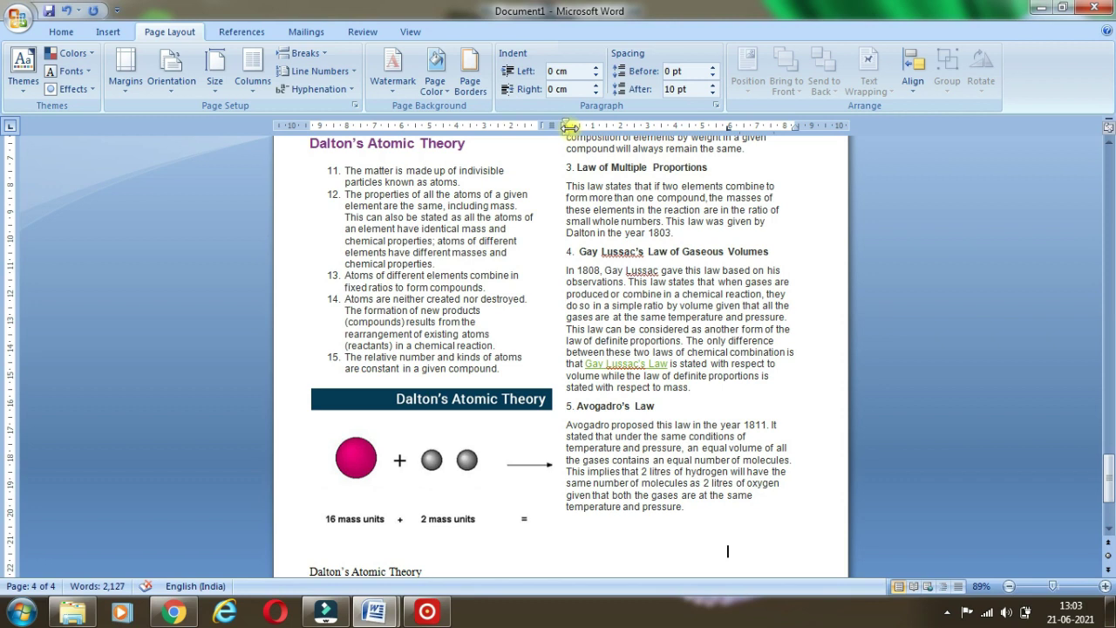
Step: Drag the column boundary on the ruler so the left column is wider than the right
drag(568, 126, 594, 125)
click(607, 230)
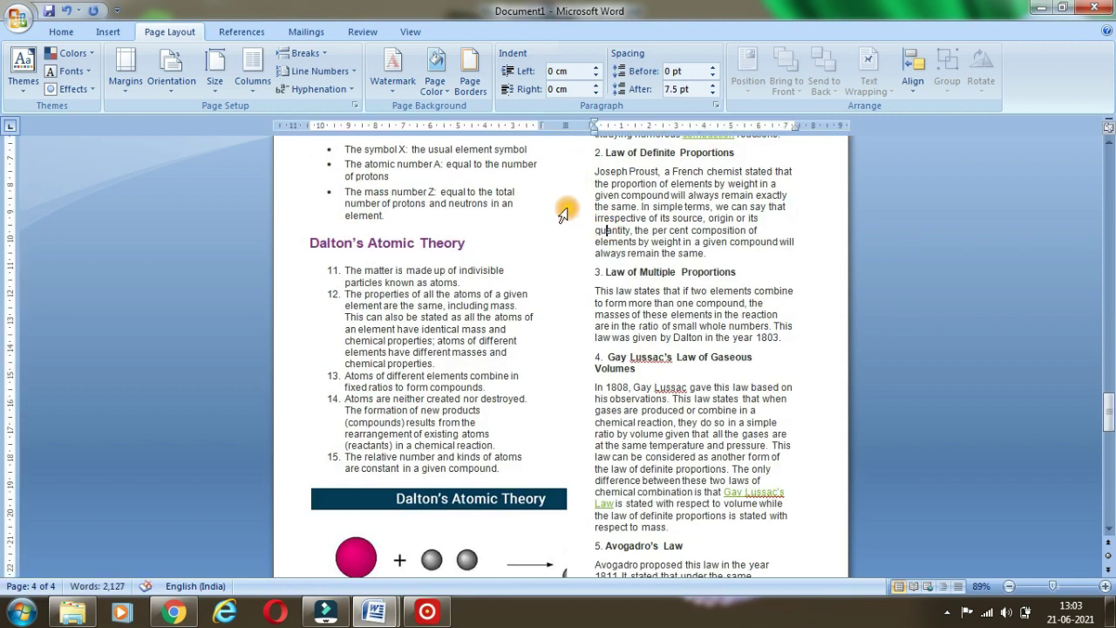
scroll(584, 233, down, 4)
drag(581, 125, 571, 125)
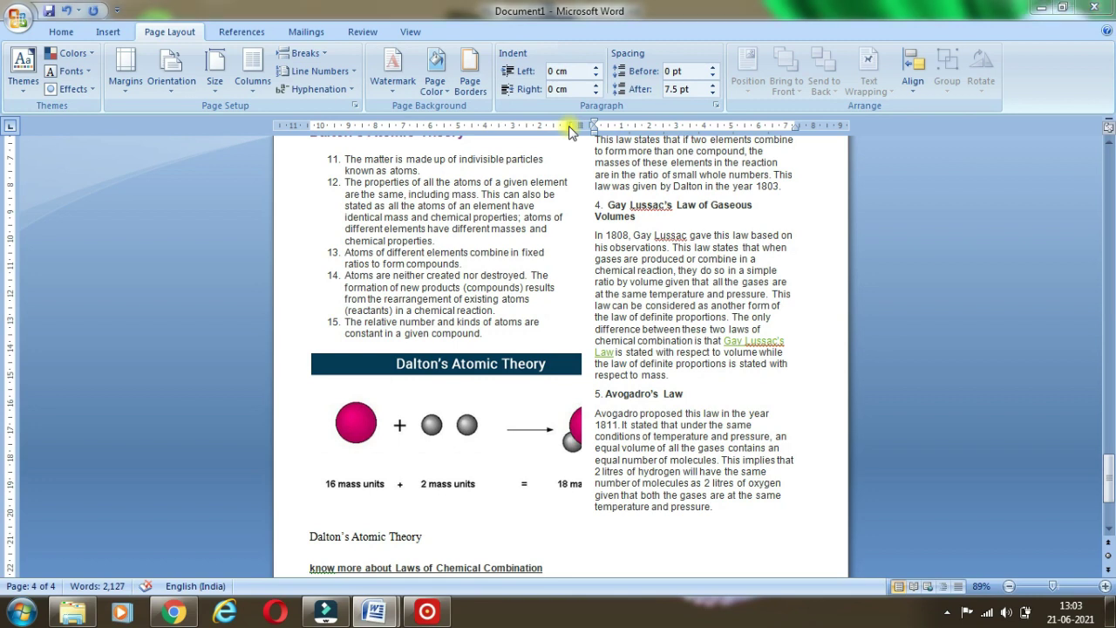
Step: Adjust the zoom, place the cursor before 'Atoms', and show the Insert commands
key(alt+Tab)
key(alt+Tab)
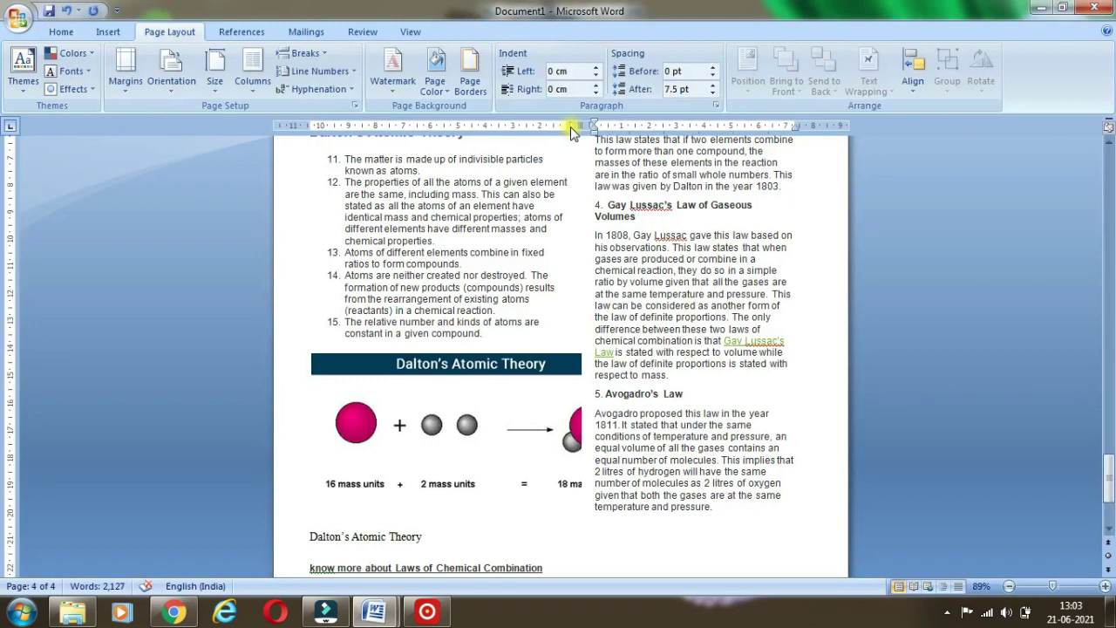
mouse_move(1108, 424)
mouse_down()
mouse_move(1108, 436)
mouse_move(1108, 170)
mouse_up()
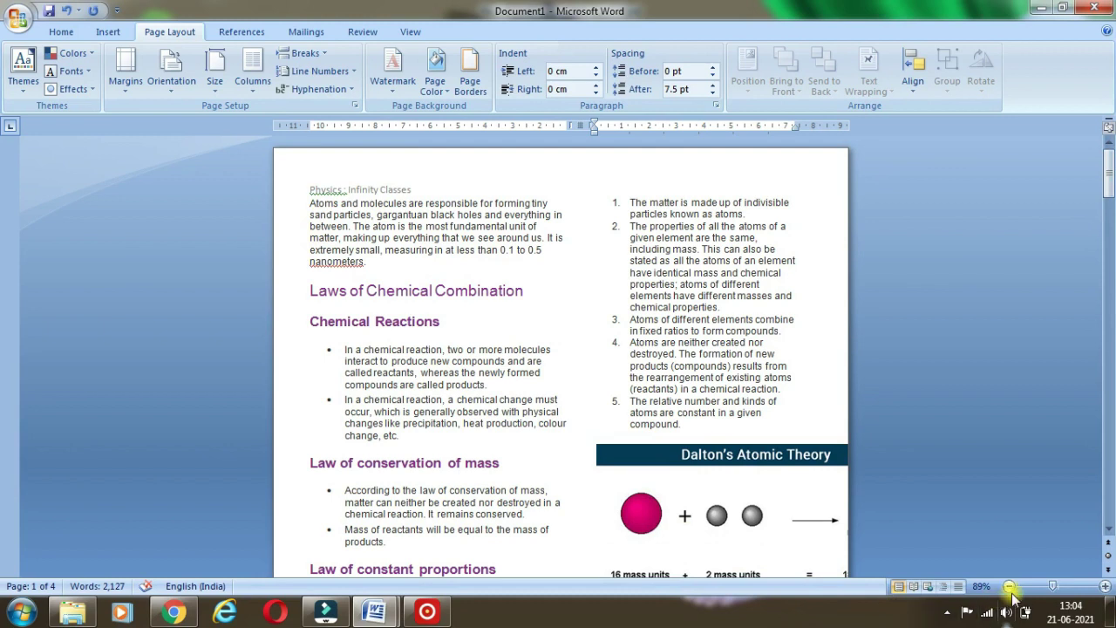
click(1057, 588)
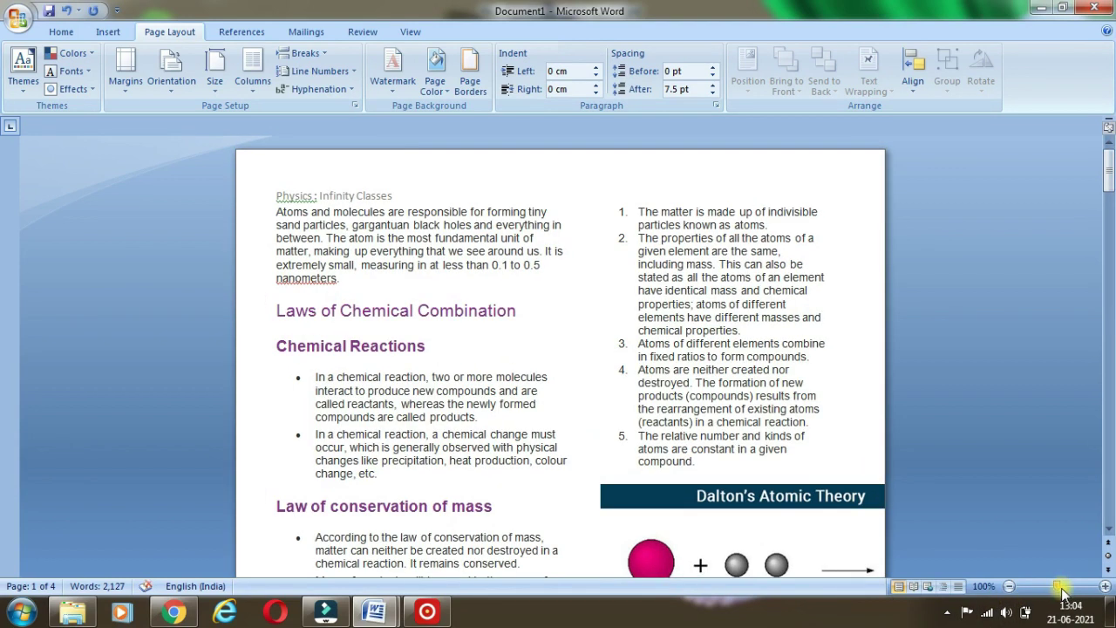
click(1063, 586)
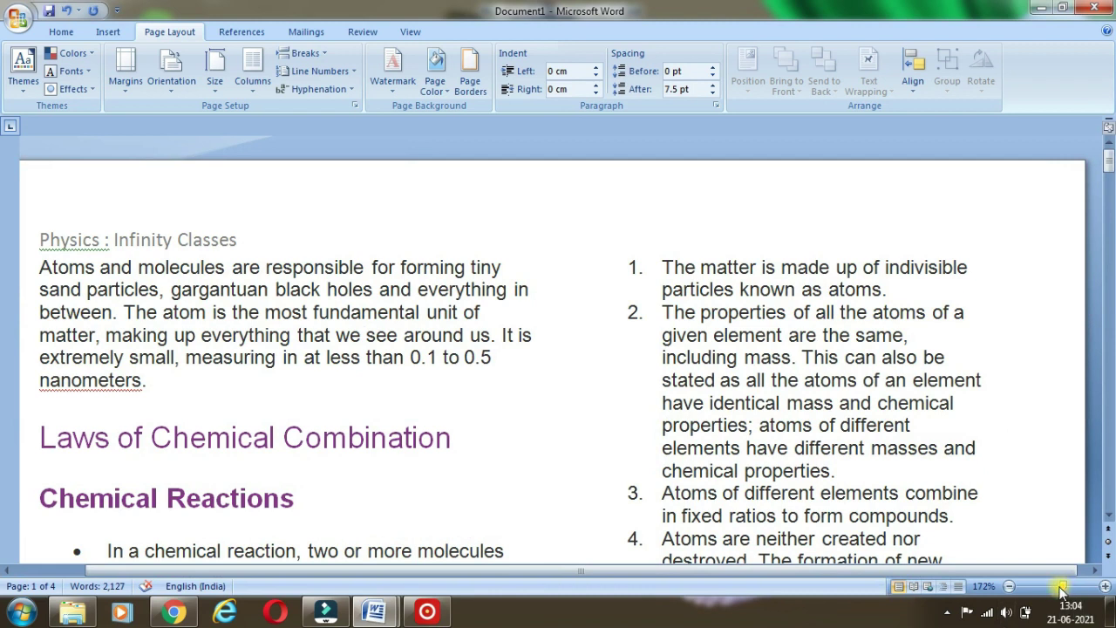
drag(1062, 588, 1052, 587)
click(291, 208)
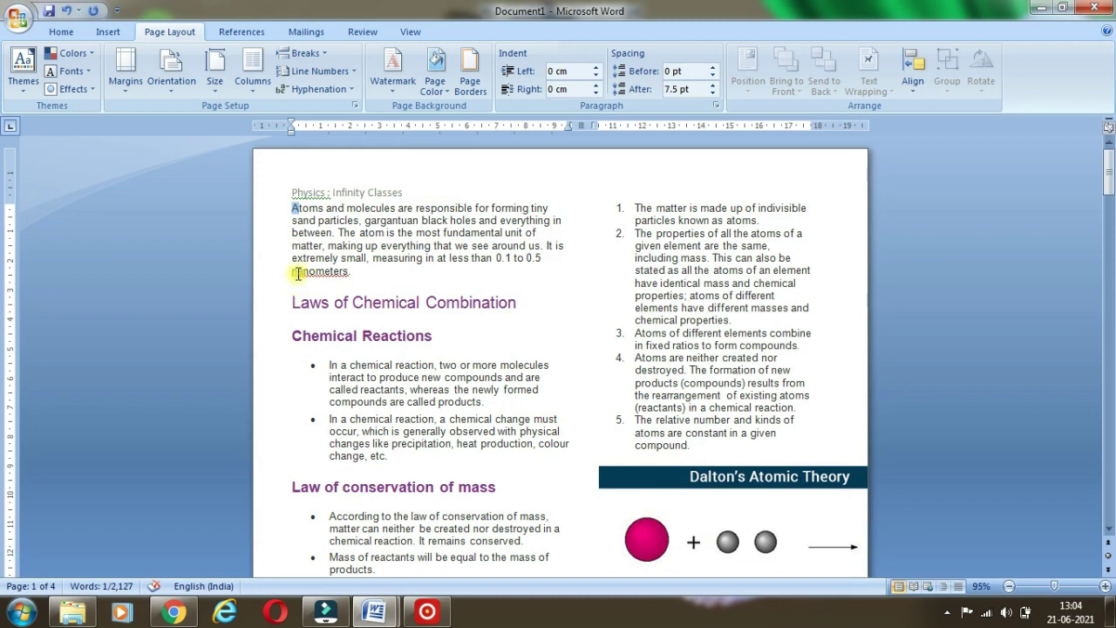
key(alt+n)
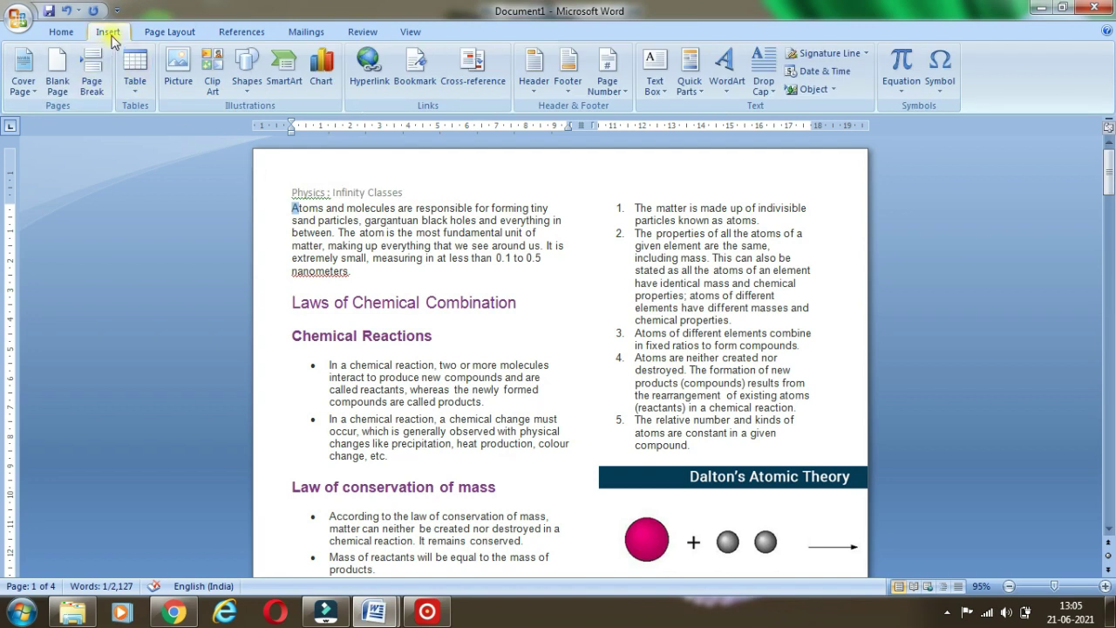
Step: Apply a Dropped drop cap to the opening 'A' of 'Atoms'
click(765, 93)
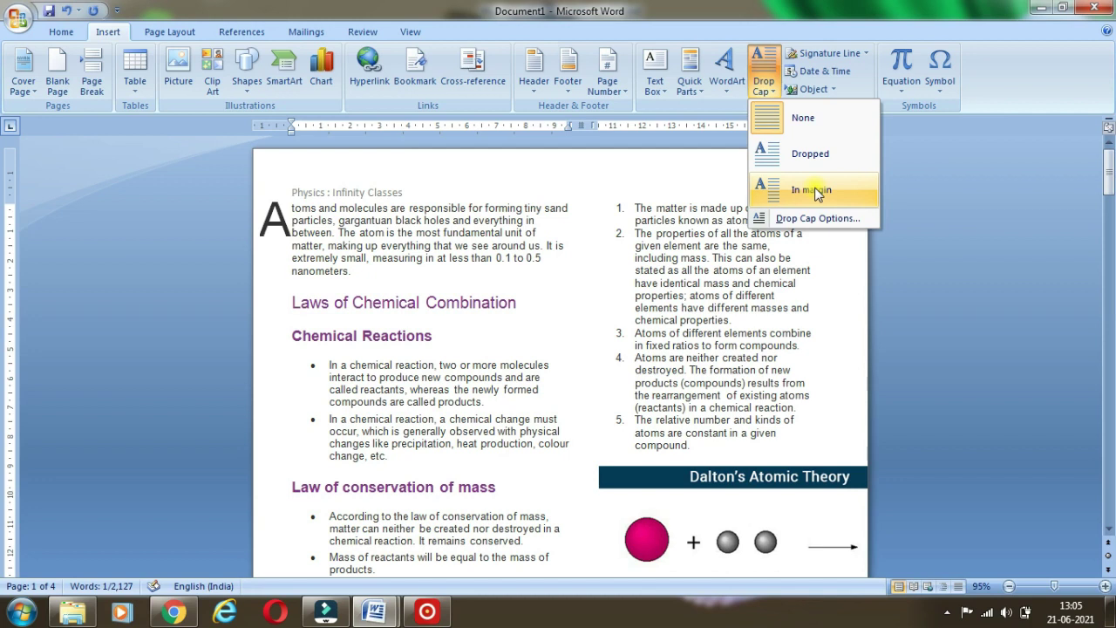
click(809, 154)
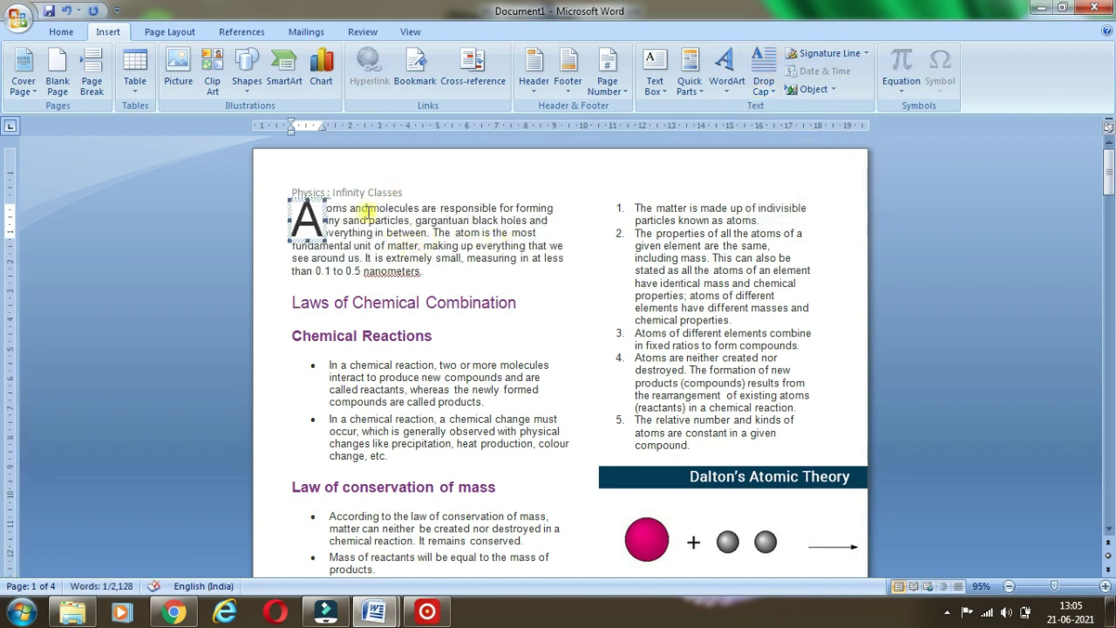
click(344, 232)
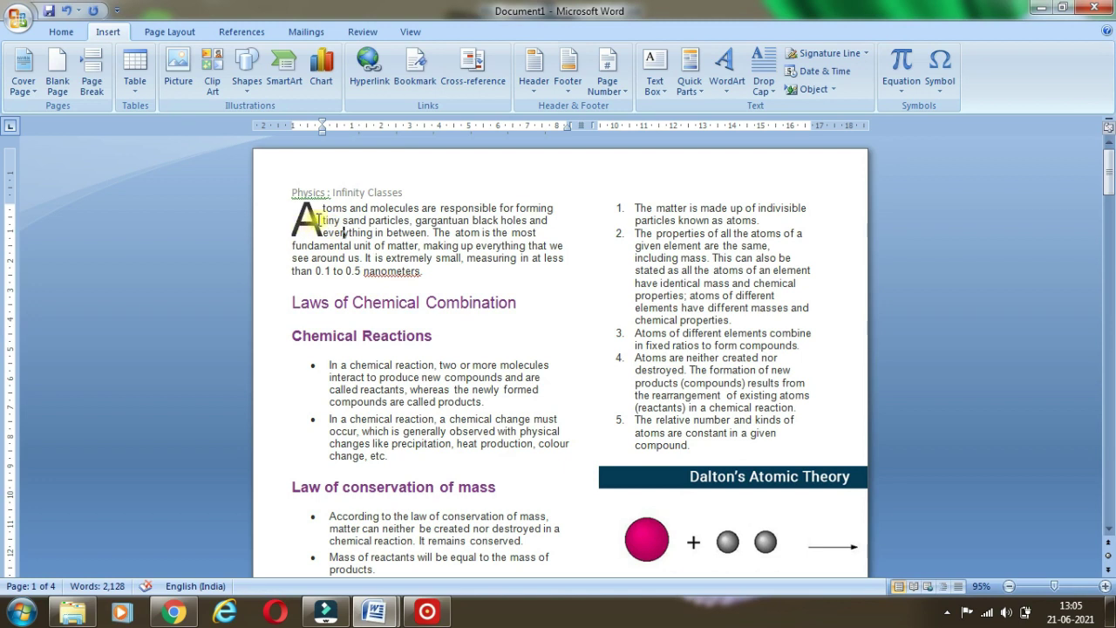
click(758, 91)
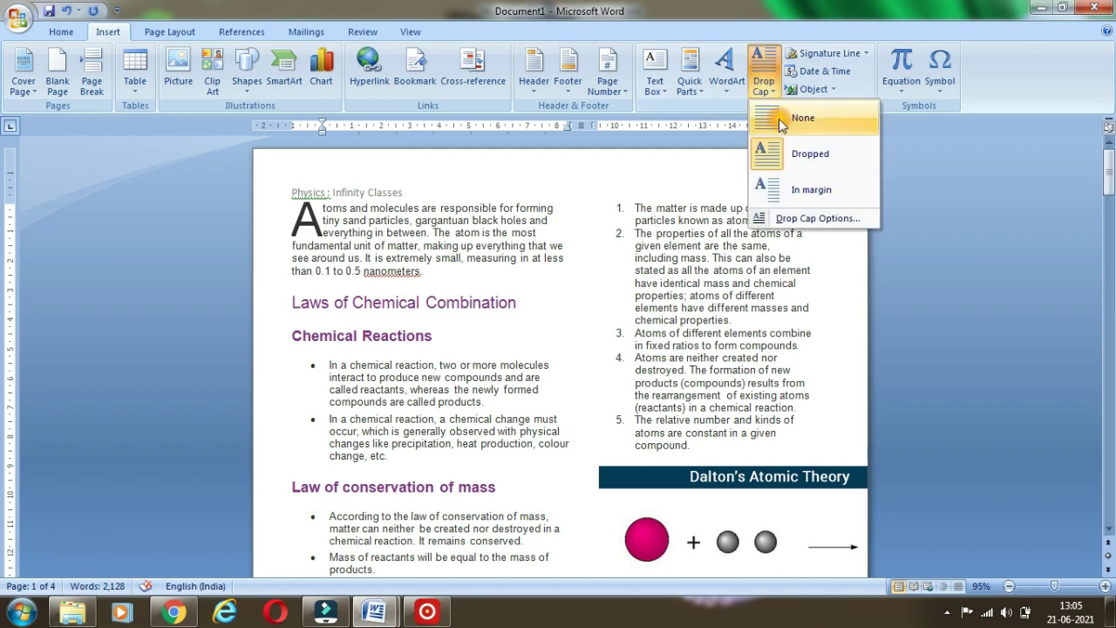
Step: Set the drop cap's Lines to drop to 4 in Drop Cap Options
click(789, 219)
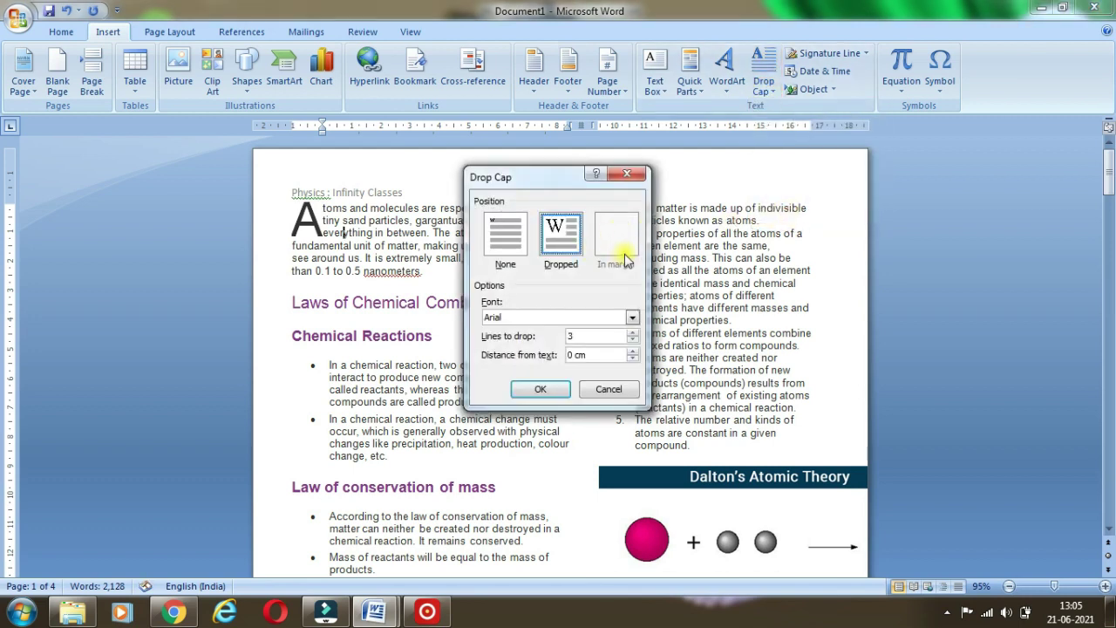
click(633, 332)
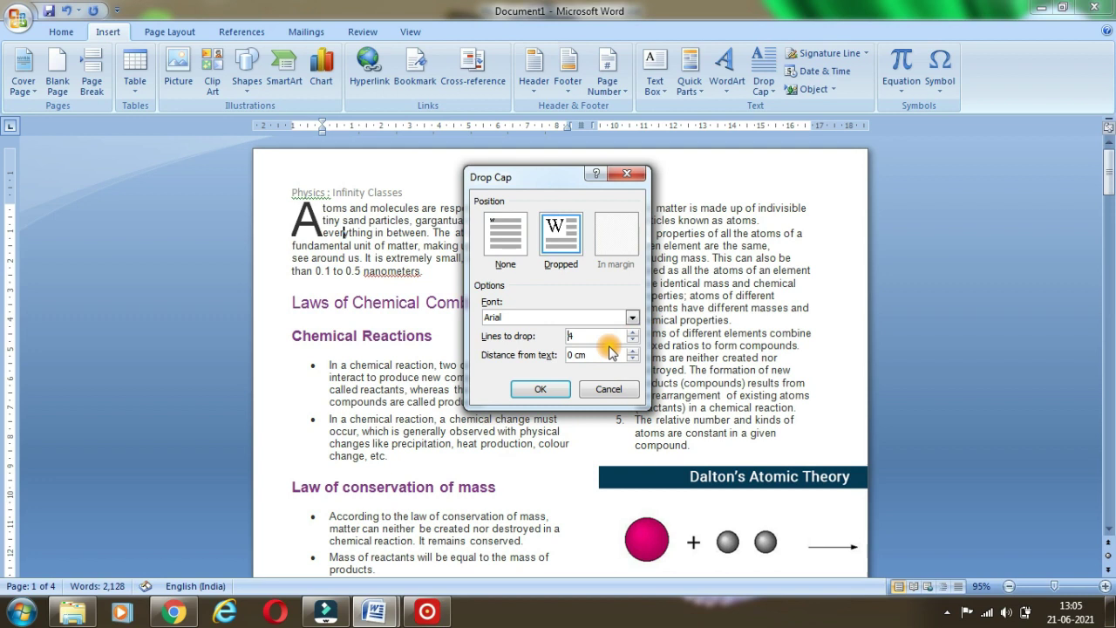
click(541, 390)
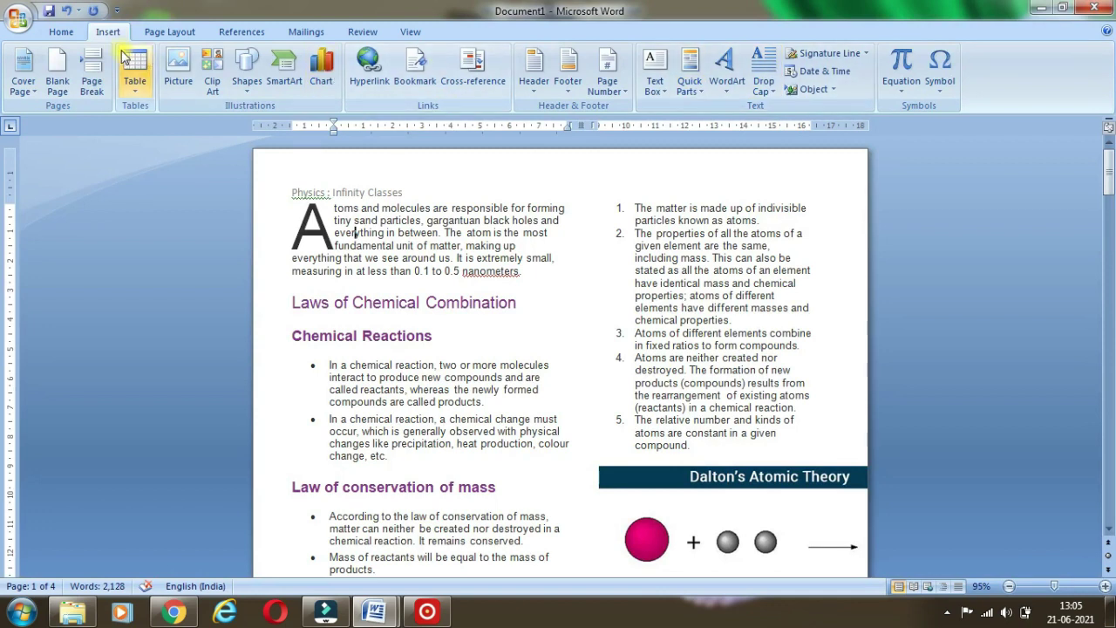
click(155, 31)
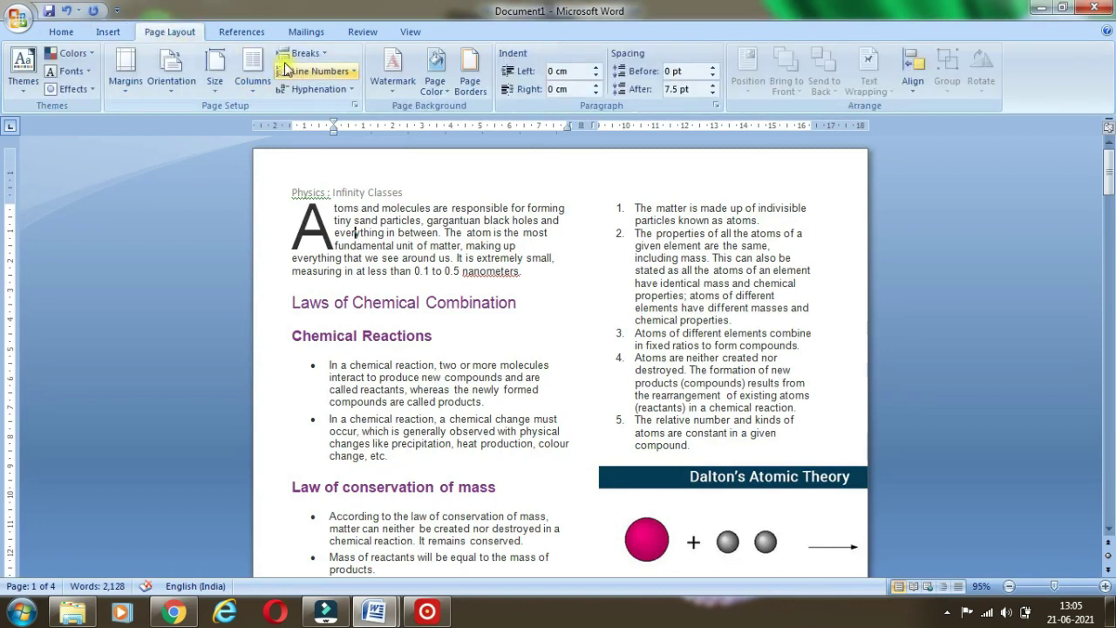
Step: Change the page orientation to Landscape in Page Setup
click(356, 108)
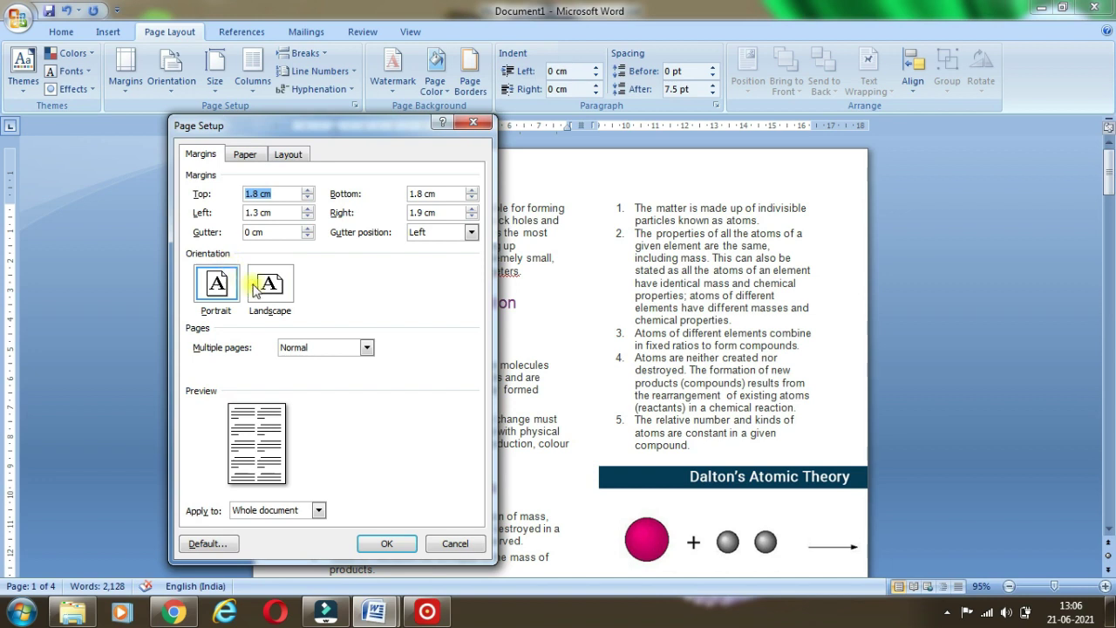
click(258, 288)
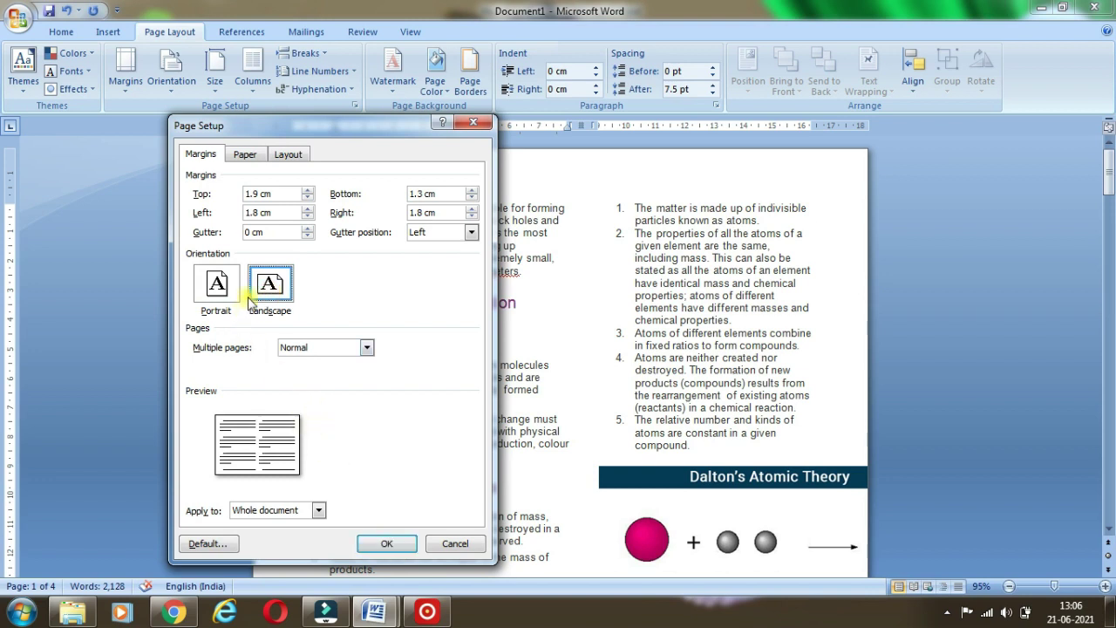
click(386, 542)
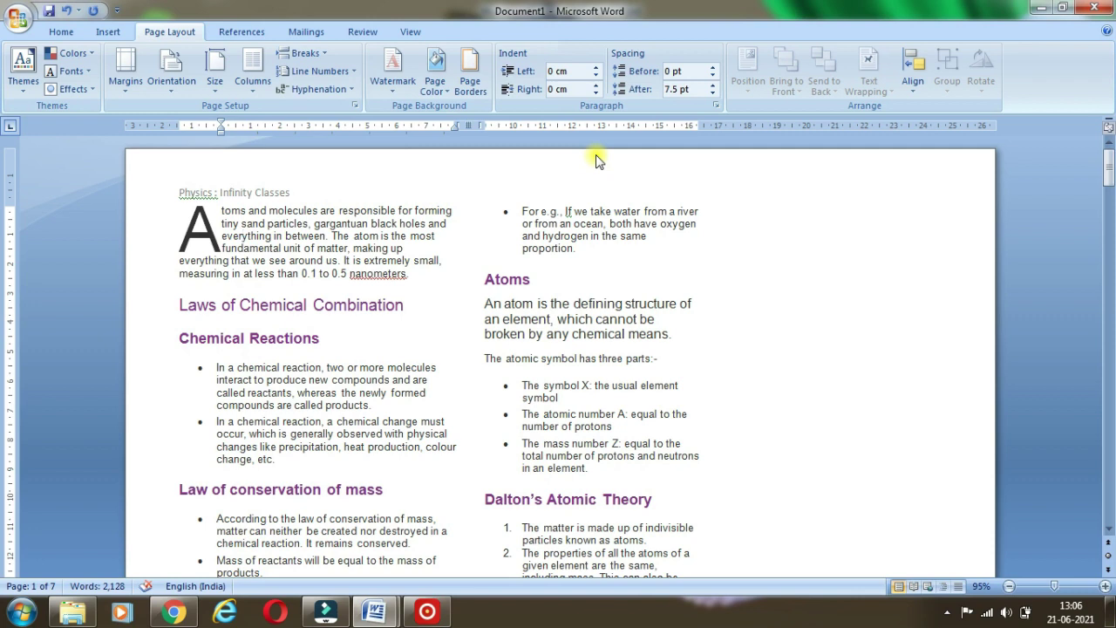
Step: Review the paper size list and close it, keeping A4
click(217, 92)
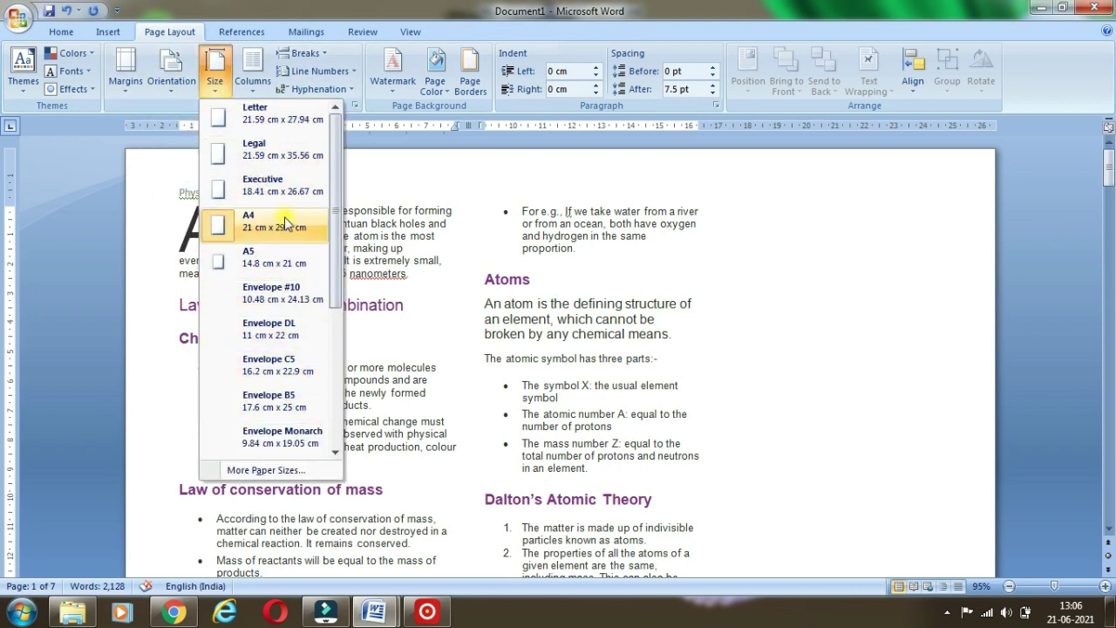
mouse_move(330, 211)
mouse_down()
mouse_move(323, 301)
mouse_move(329, 144)
mouse_up()
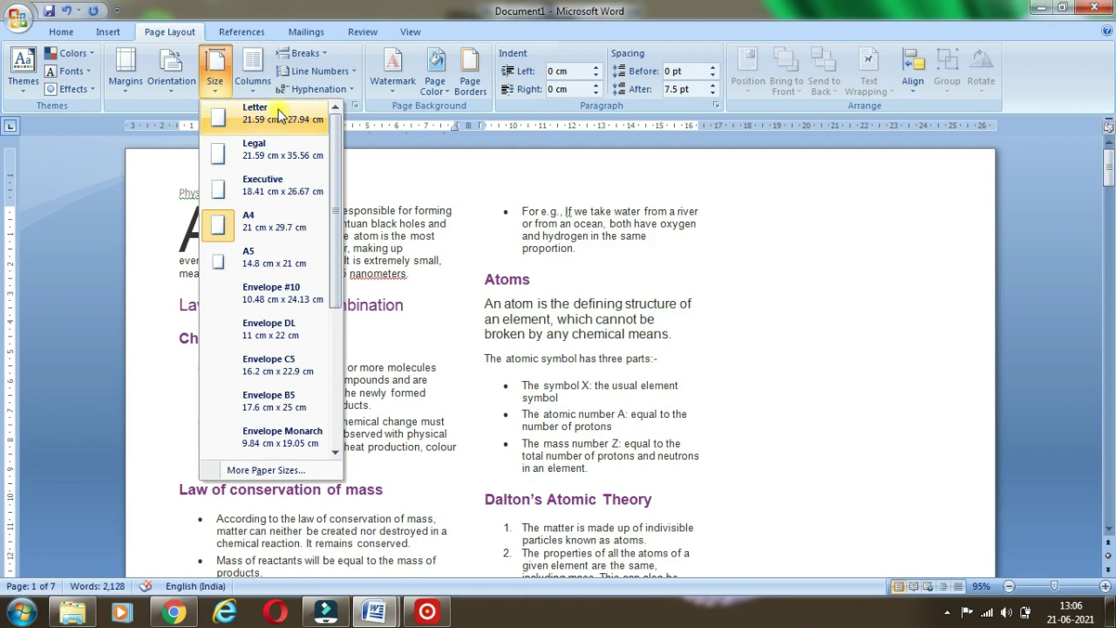
click(693, 398)
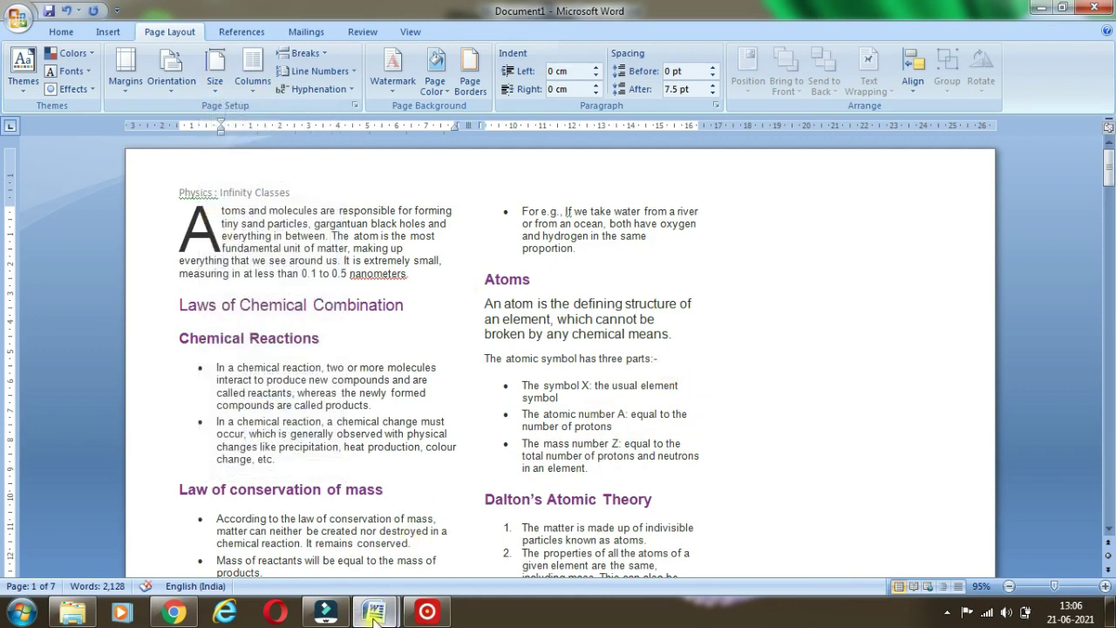
mouse_move(373, 613)
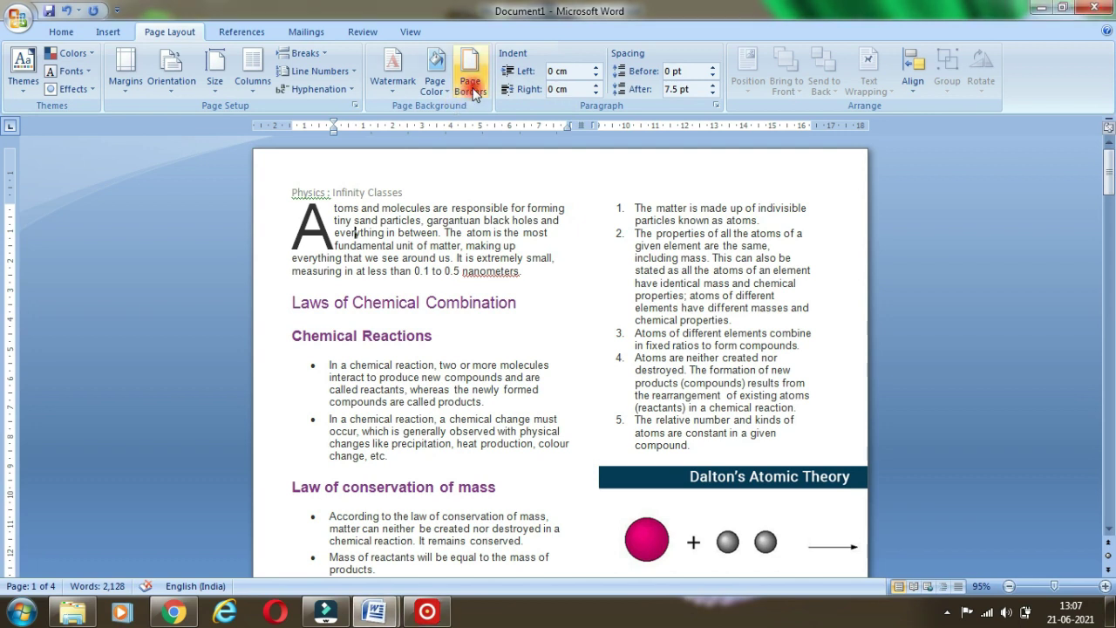
Step: Apply a 3 pt thick-line box page border to the whole document
click(473, 81)
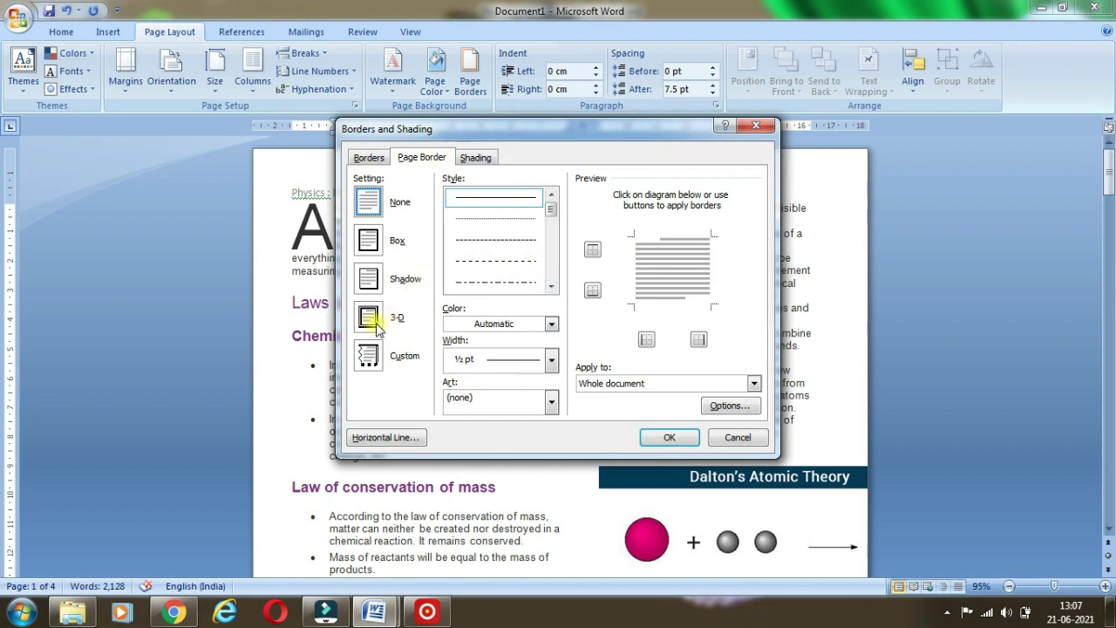
scroll(550, 283, down, 3)
click(506, 216)
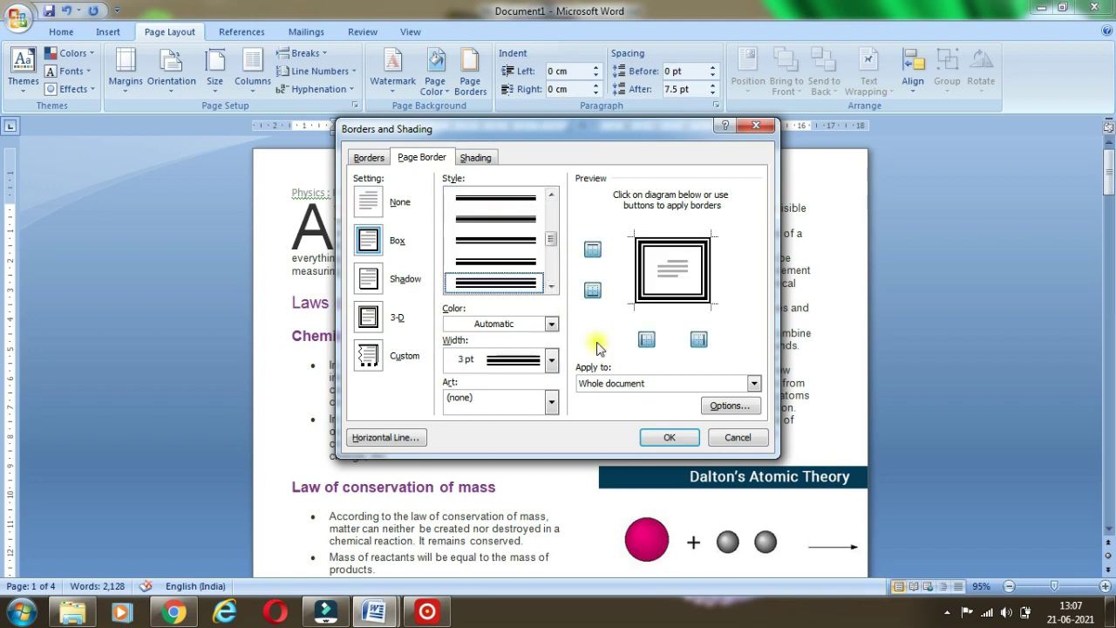
click(667, 436)
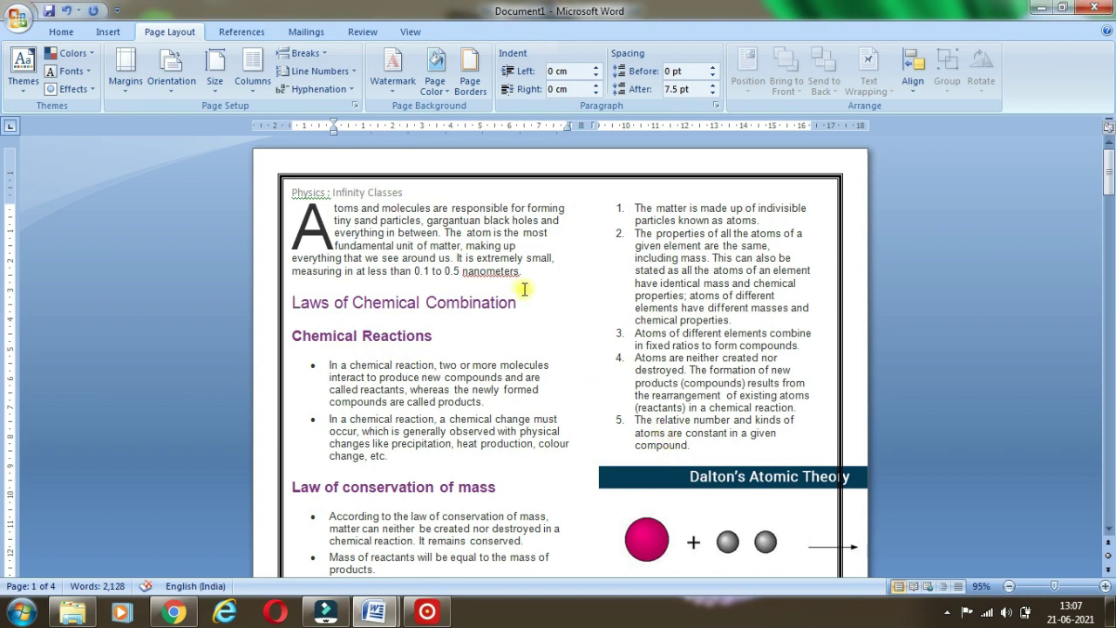
click(470, 83)
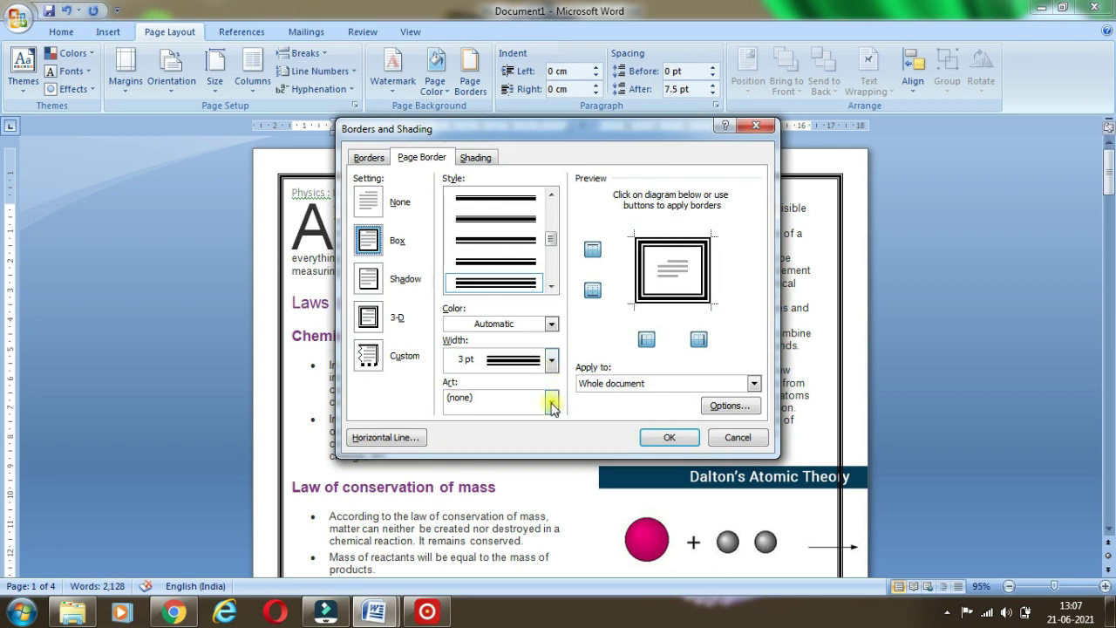
Step: Apply a balloon Art page border to the document
click(551, 402)
scroll(553, 453, down, 2)
scroll(552, 489, down, 2)
click(515, 485)
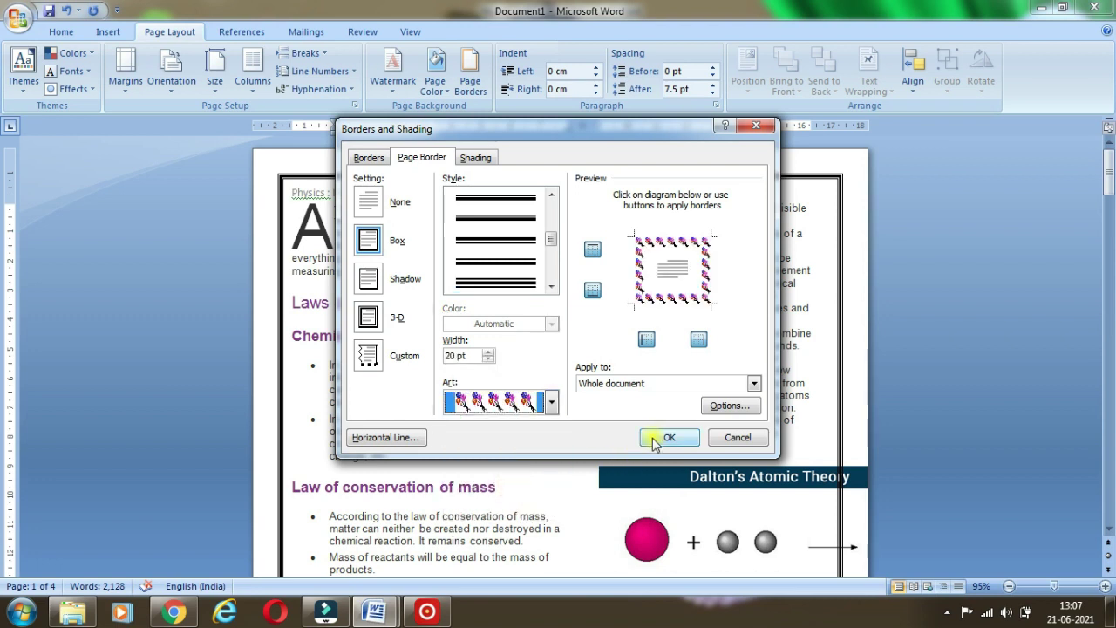
click(659, 435)
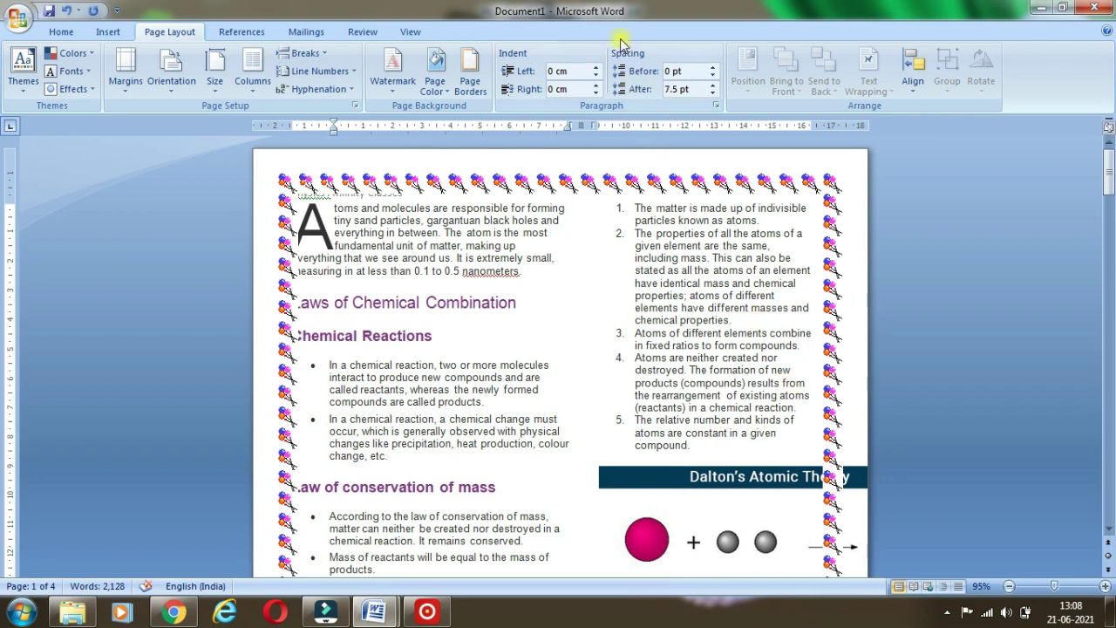
Step: Set the page border Art to (none) to remove the balloons
click(471, 83)
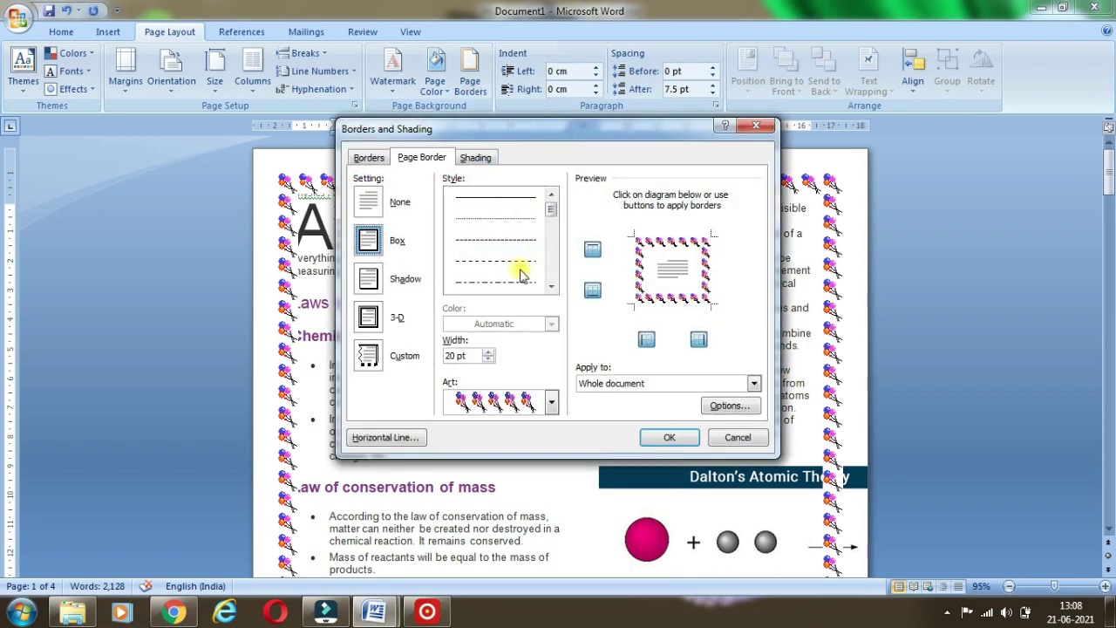
click(549, 401)
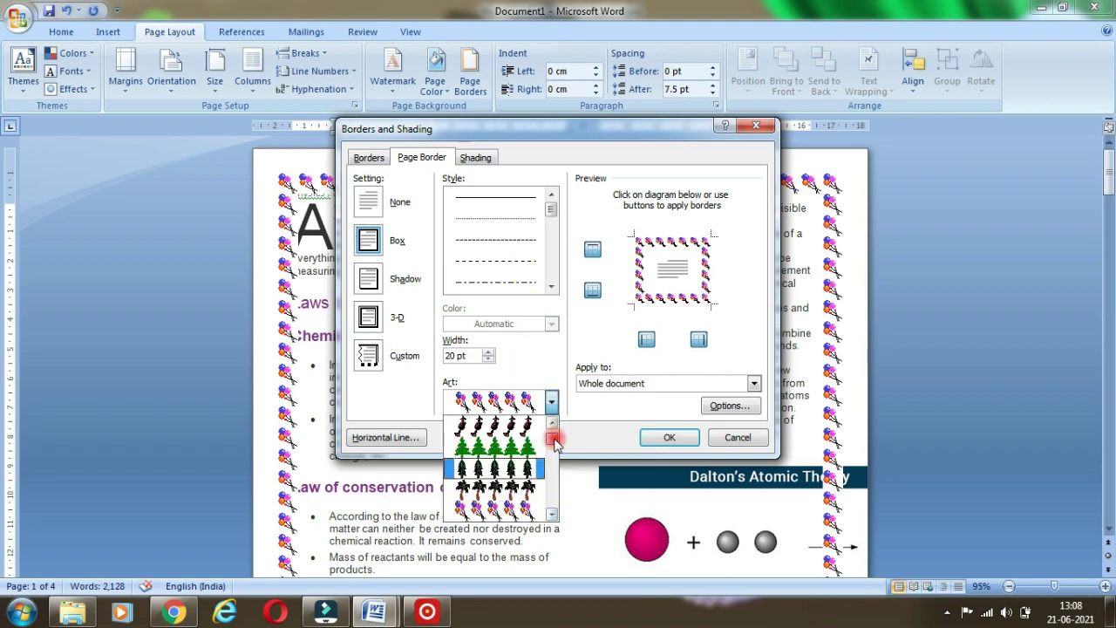
drag(553, 437, 551, 401)
click(501, 425)
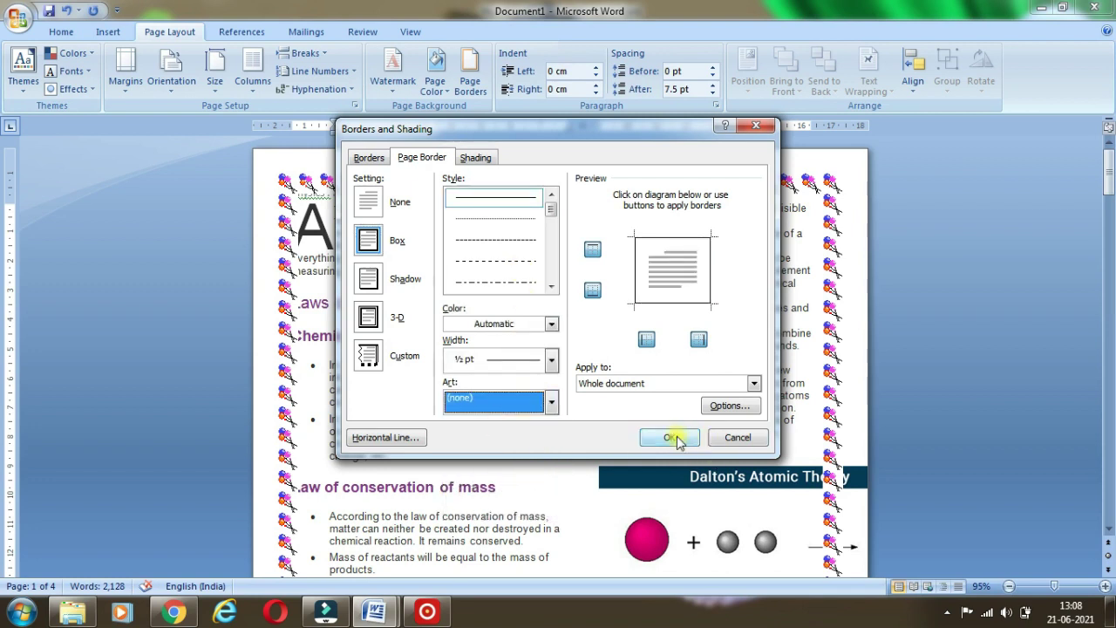
click(675, 437)
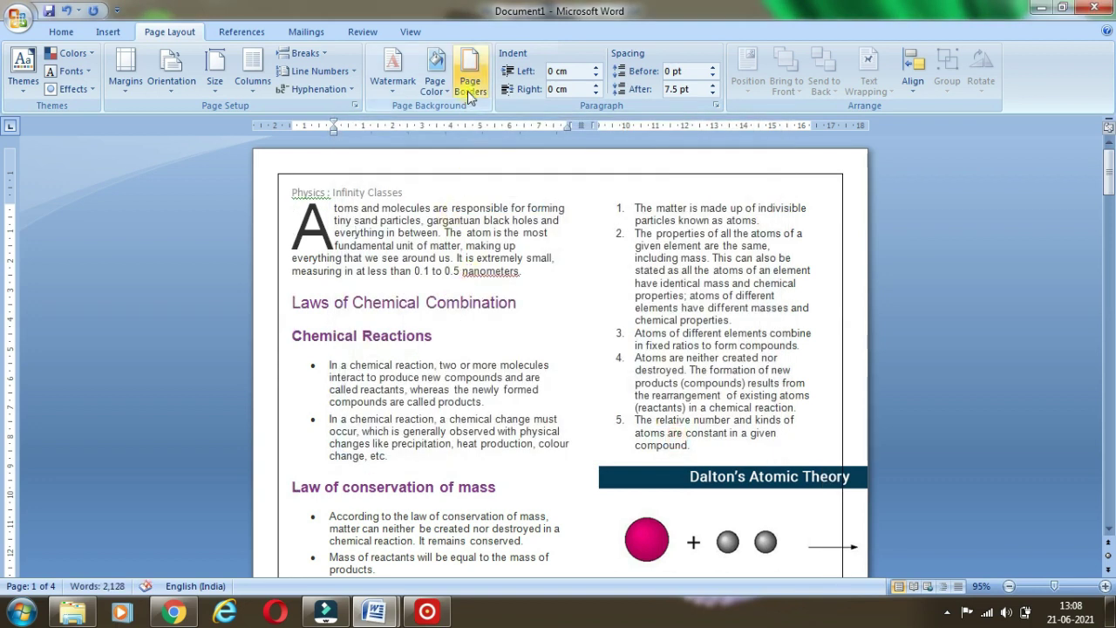
Step: Set the page border setting to None, removing the border entirely
click(466, 81)
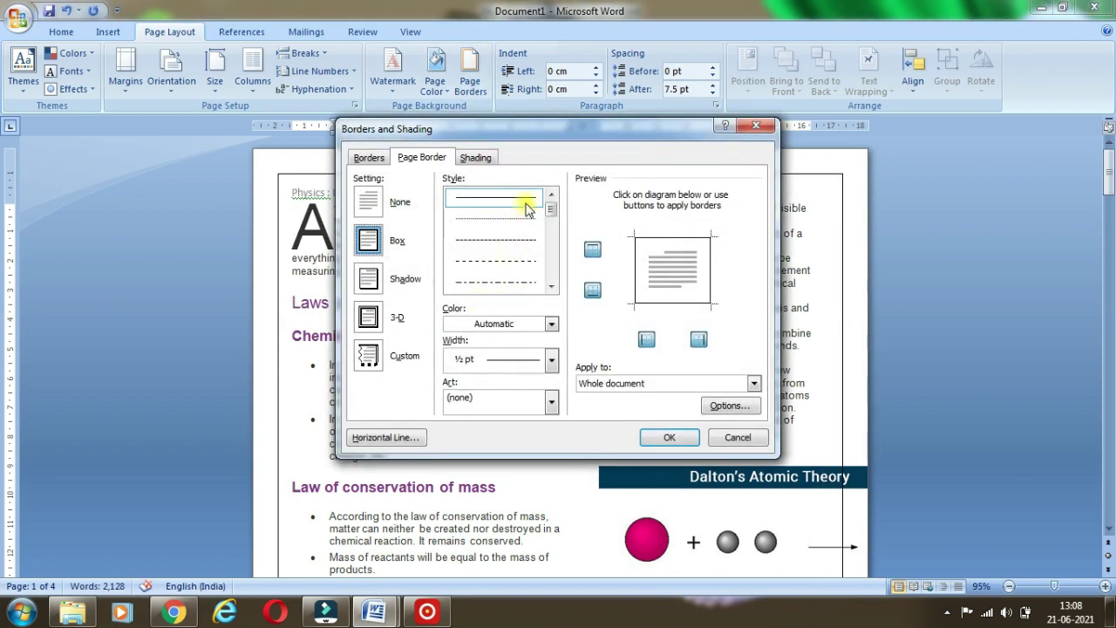
click(367, 240)
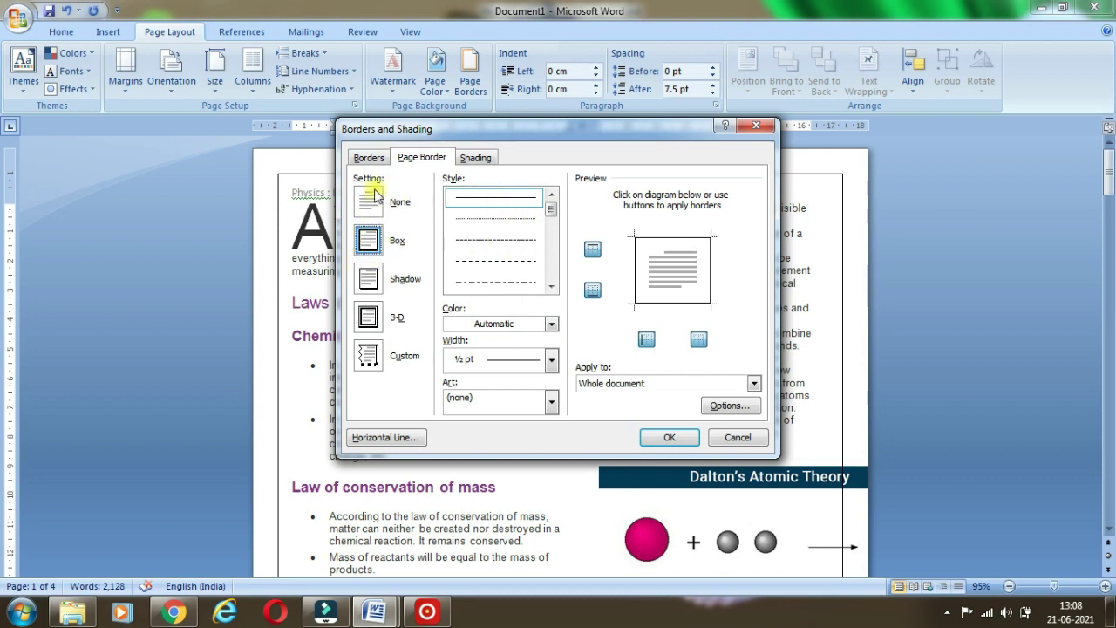
click(368, 201)
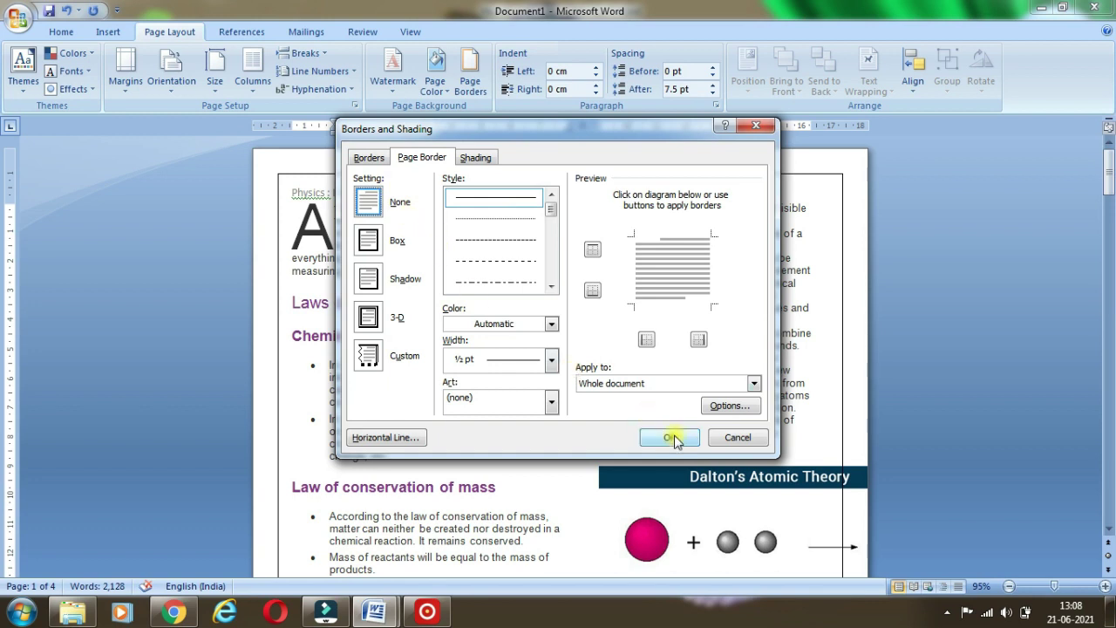
click(673, 438)
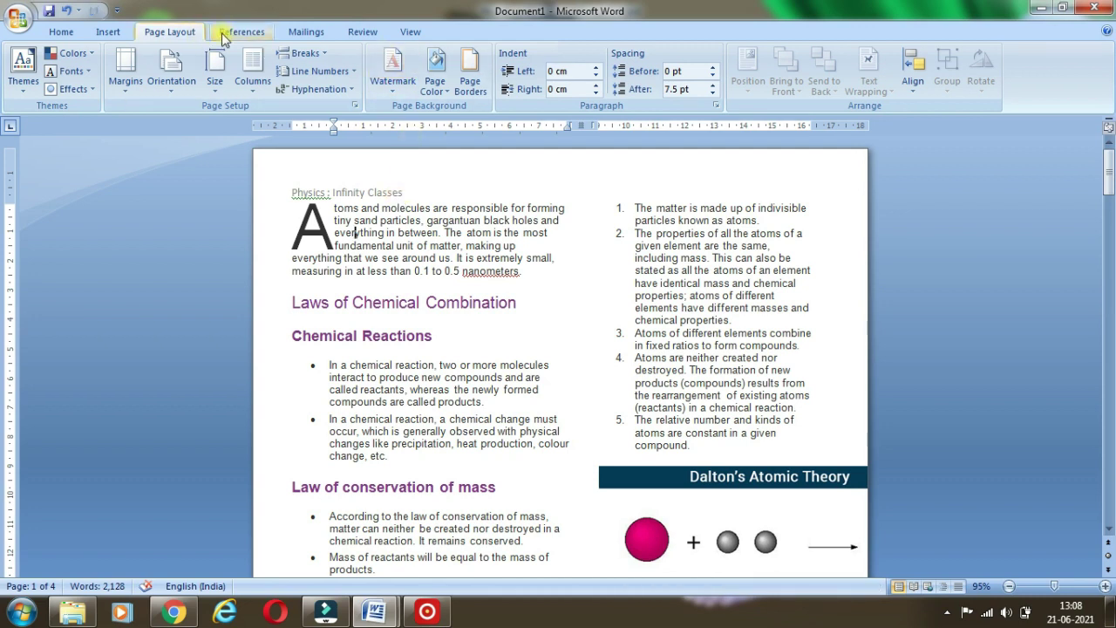
Step: Glance at the Header gallery, then edit the existing 'Physics : Infinity Classes' header
click(108, 35)
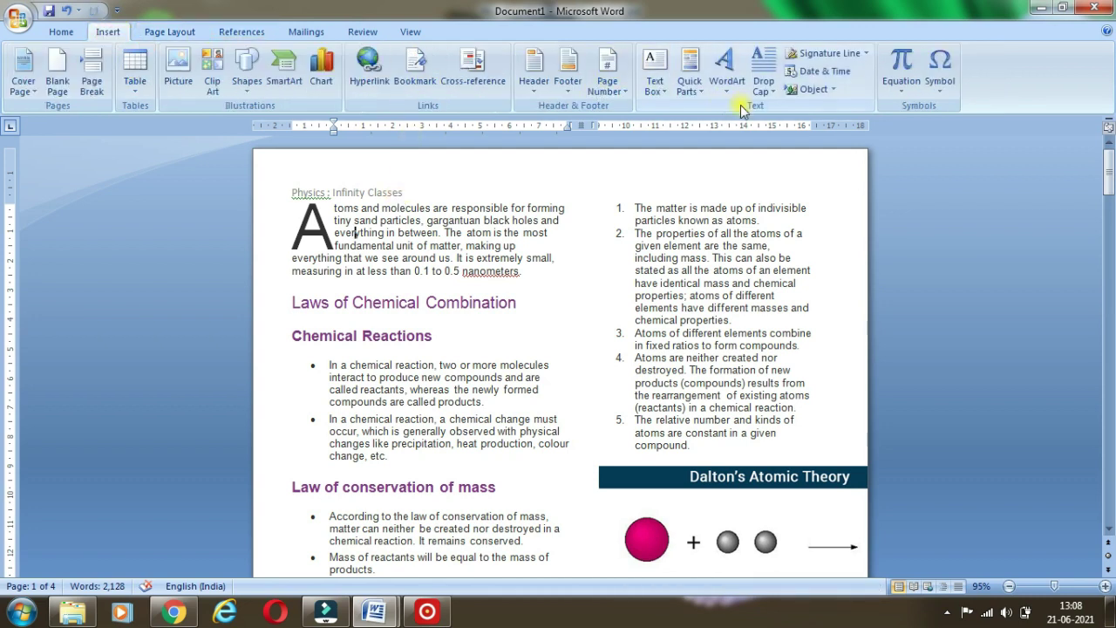
click(534, 72)
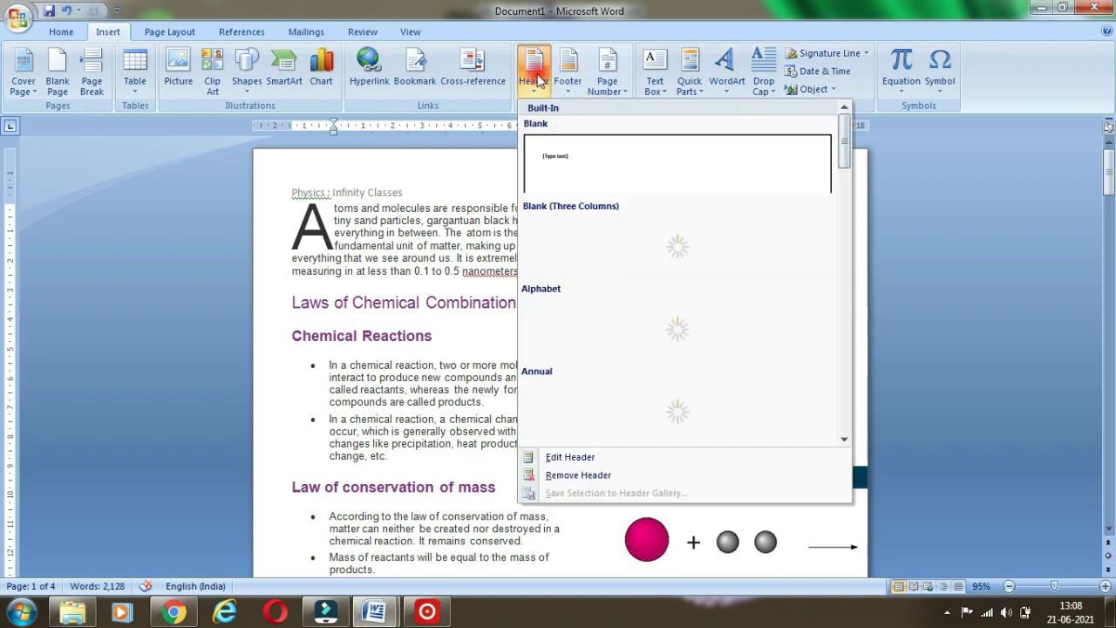
click(355, 191)
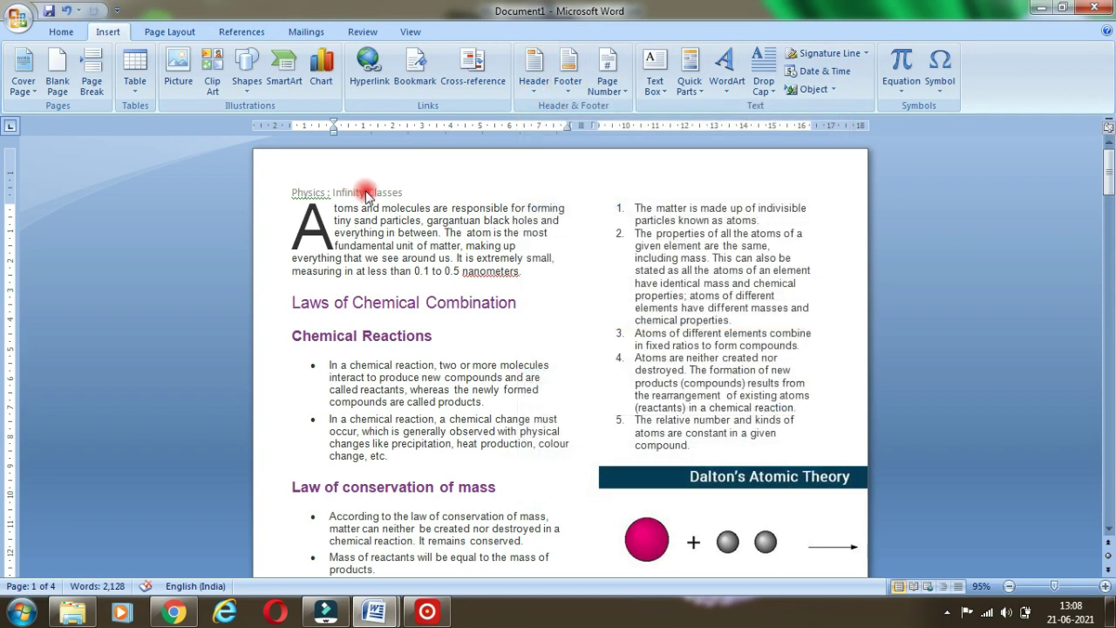
double_click(362, 190)
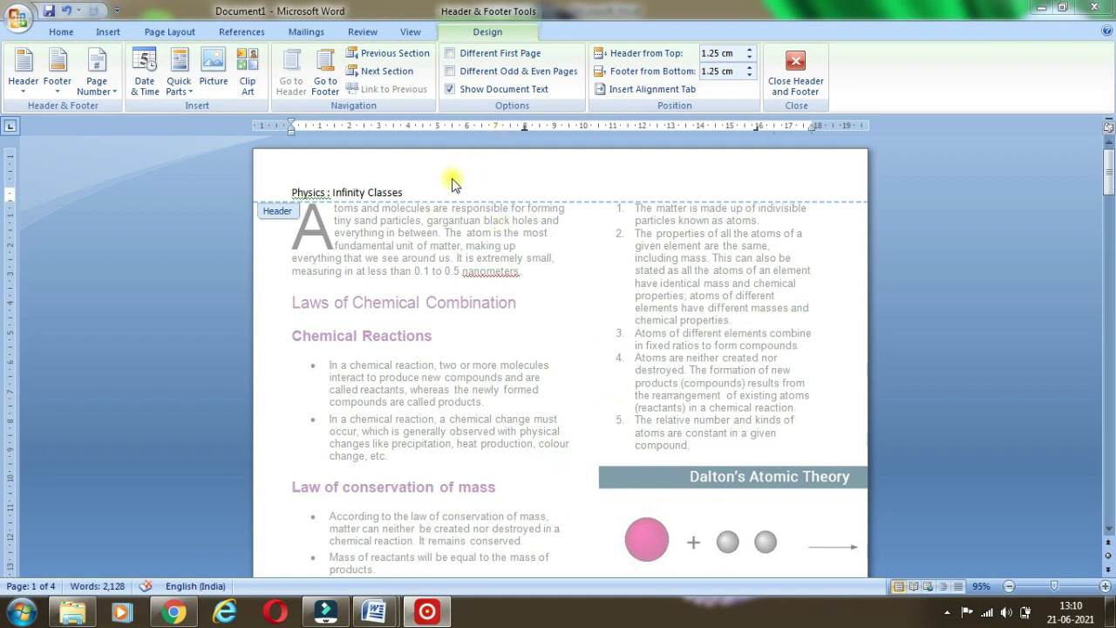
Step: Reopen the header and set Header from Top to 1 cm
double_click(438, 261)
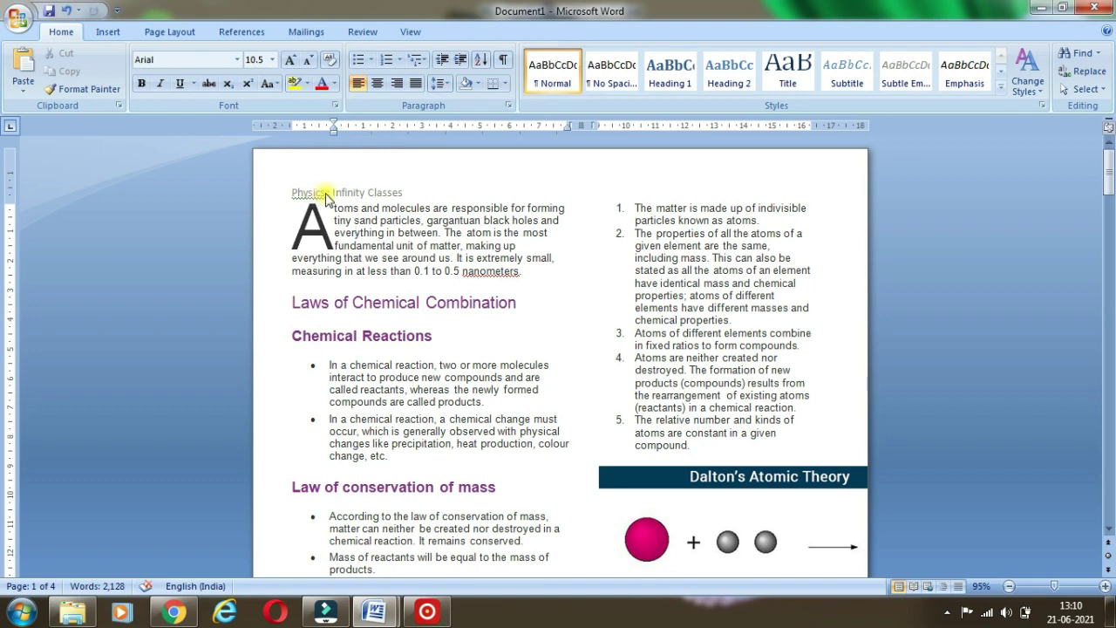
double_click(333, 182)
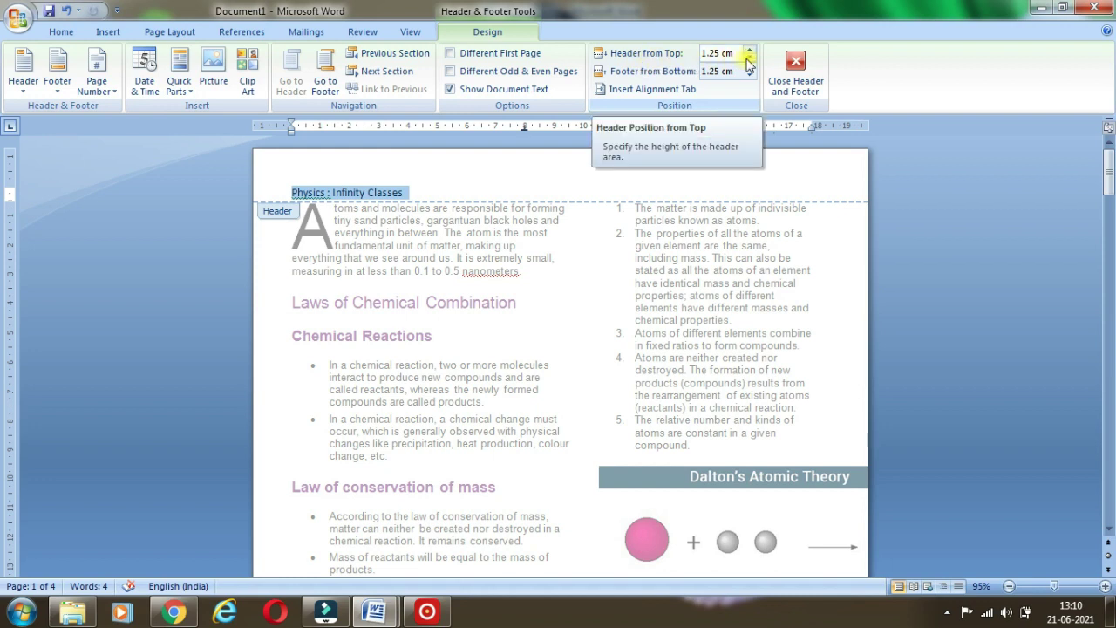
click(748, 58)
click(748, 58)
click(748, 58)
click(748, 58)
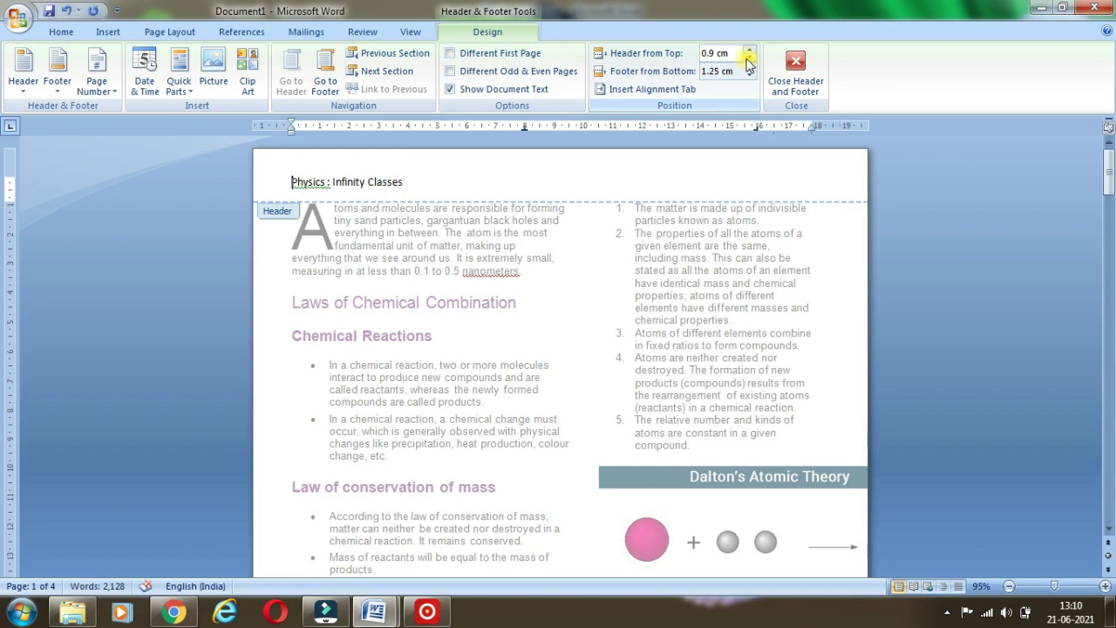
click(749, 51)
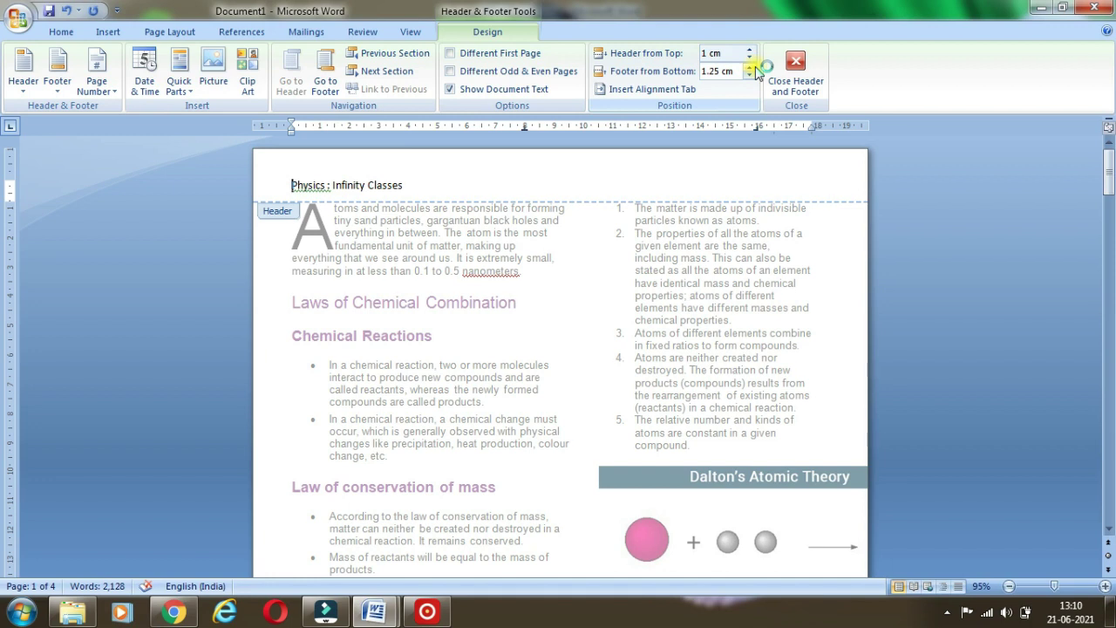
Step: Reduce Footer from Bottom to 0.8 cm and close header and footer editing
click(749, 76)
click(748, 77)
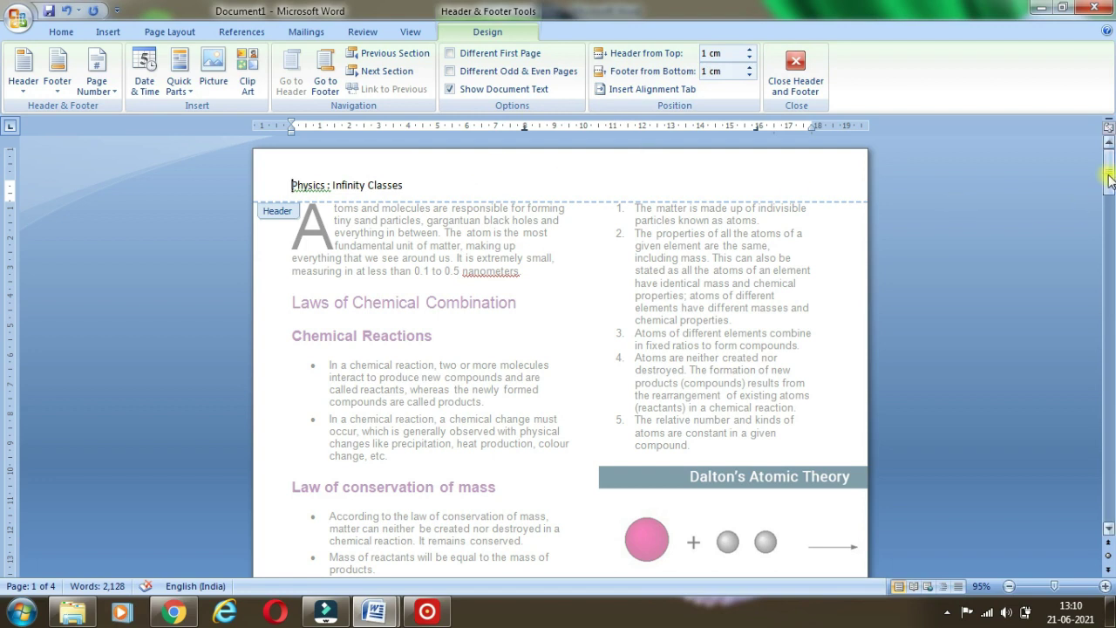
drag(1110, 179, 1111, 240)
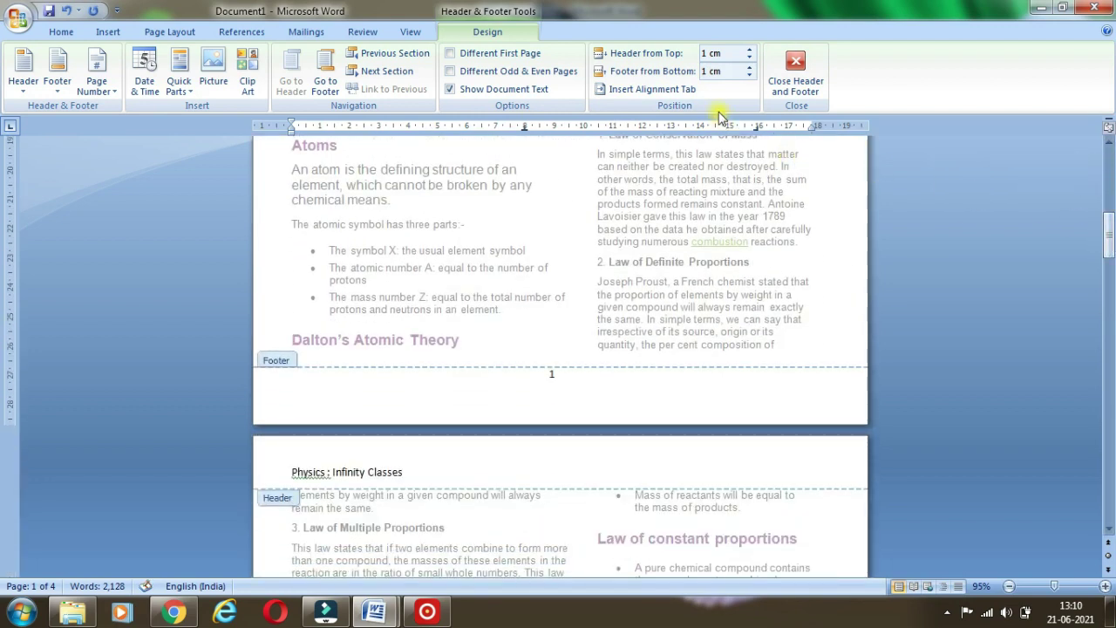
click(749, 76)
click(749, 77)
drag(1110, 175, 1110, 258)
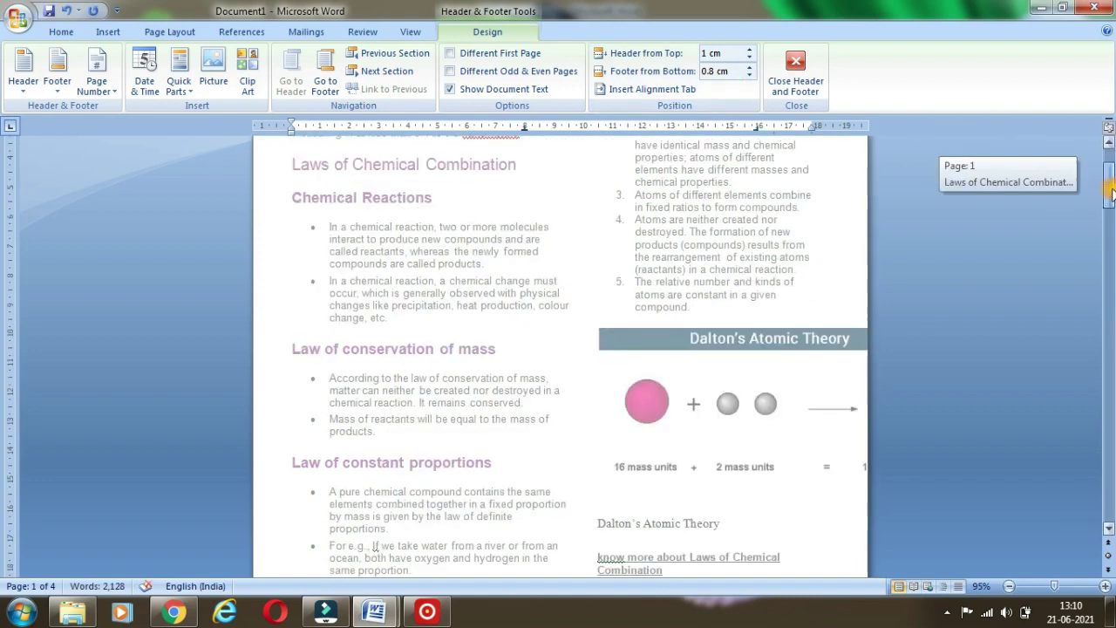
click(795, 70)
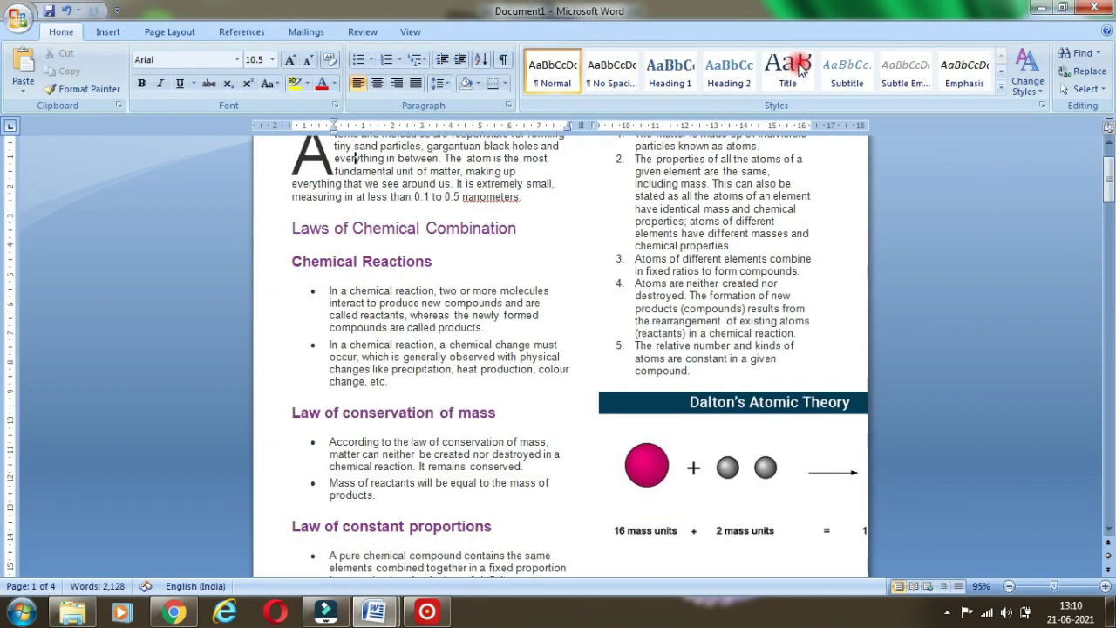
drag(1109, 186, 1109, 164)
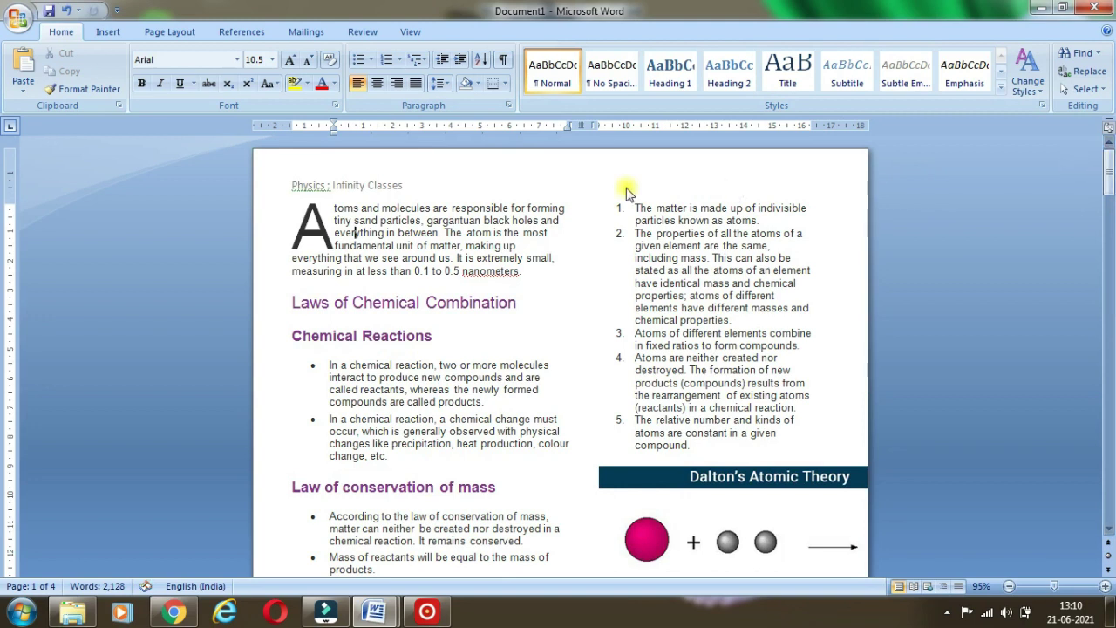